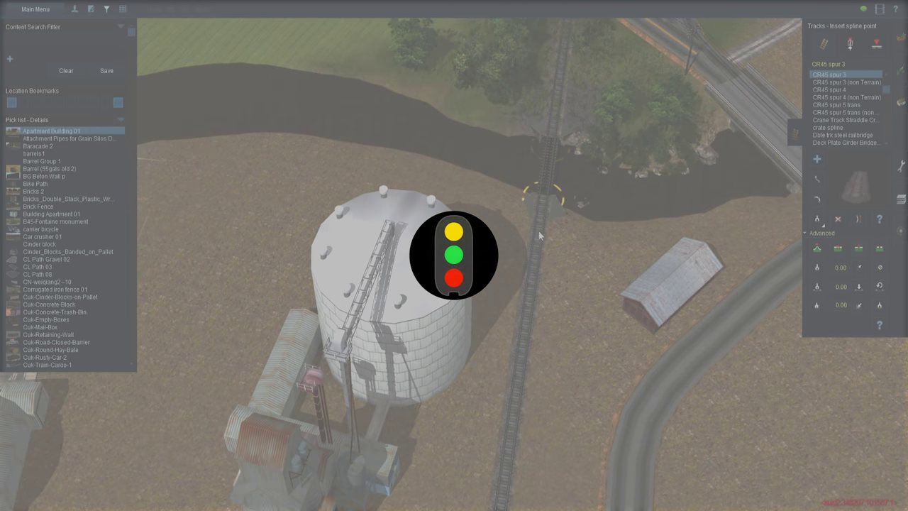
# Zoom the camera in toward the open ground beside the grain silos.
pyautogui.scroll(-6, 557, 341)
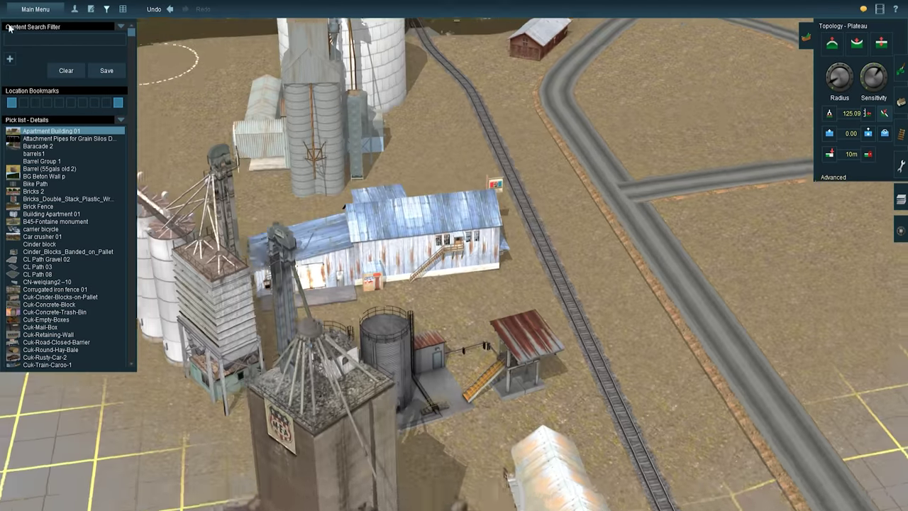
# Search 'retai' and start a BDW L&WV Retaining Wall spline beside the road.
pyautogui.click(23, 39)
pyautogui.write('retaining wall')
pyautogui.scroll(5, 844, 113)
pyautogui.click(847, 105)
pyautogui.click(539, 298)
# Set the retaining wall's first point to ground height 126.01.
pyautogui.scroll(5, 512, 273)
pyautogui.scroll(-3, 512, 273)
pyautogui.press('h')
pyautogui.press('m')
pyautogui.scroll(4, 501, 270)
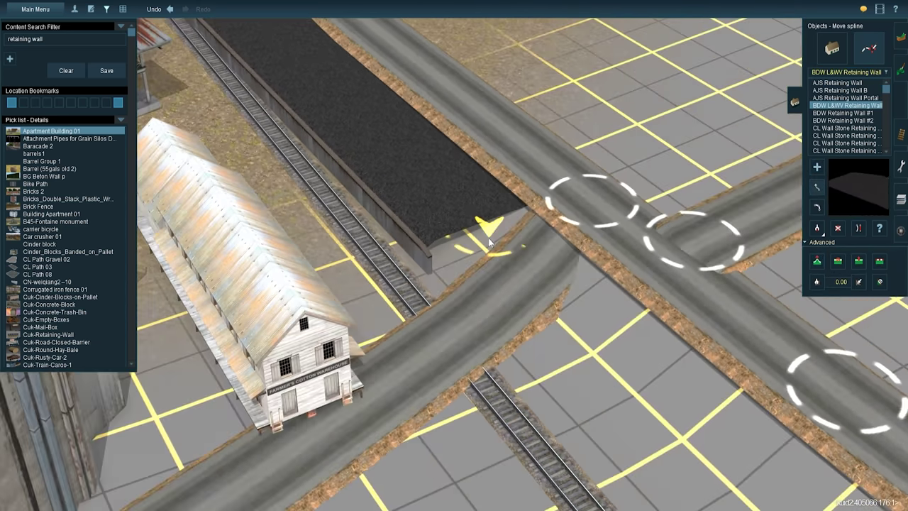
pyautogui.moveTo(490, 243); pyautogui.dragTo(451, 229, button='right')
pyautogui.press('h')
pyautogui.click(310, 176)
# Move the wall's end point along the road and set another point's height.
pyautogui.press('m')
pyautogui.moveTo(452, 229); pyautogui.dragTo(502, 182)
pyautogui.moveTo(502, 182); pyautogui.dragTo(525, 294, button='right')
pyautogui.press('h')
pyautogui.click(403, 333)
pyautogui.click(815, 188)
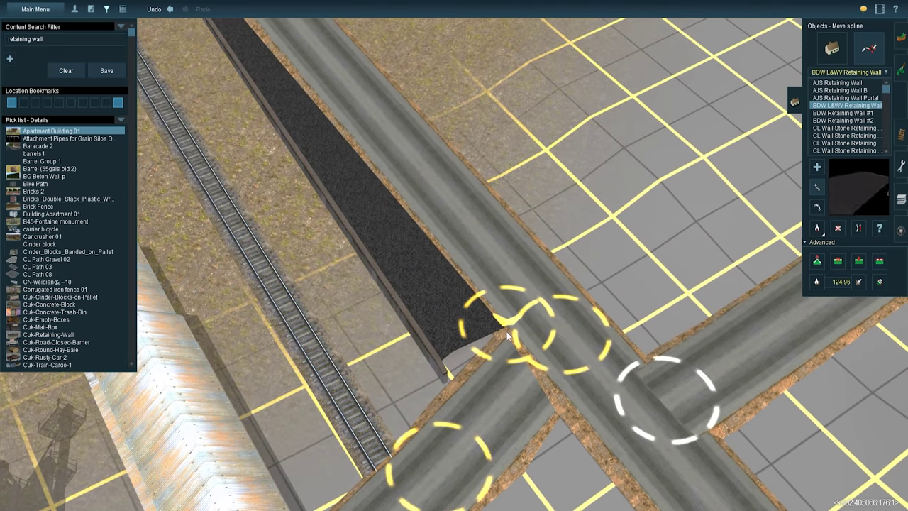
pyautogui.moveTo(407, 205); pyautogui.dragTo(491, 332, button='right')
# Flatten the terrain by the road and adjust the road junction's spline heights.
pyautogui.press('F2')
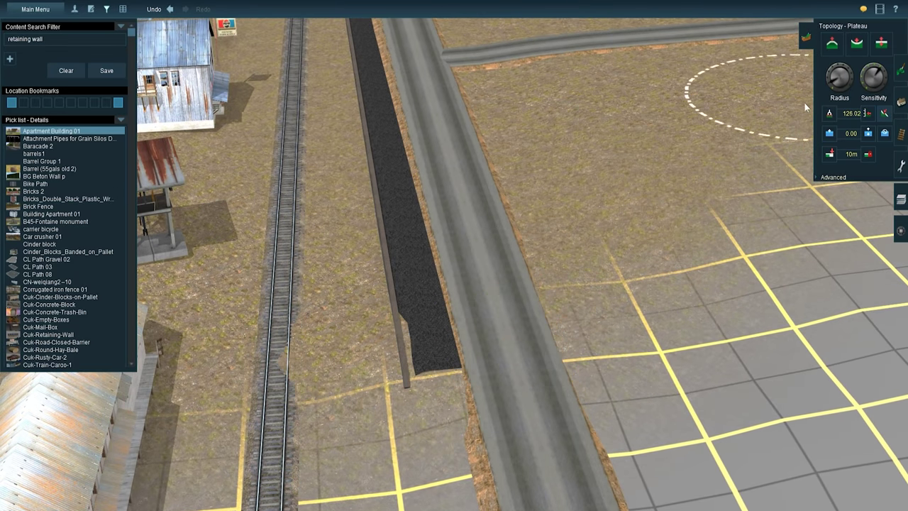
pyautogui.moveTo(343, 332)
pyautogui.mouseDown(button='right')
pyautogui.moveTo(507, 308)
pyautogui.moveTo(648, 395)
pyautogui.moveTo(385, 163)
pyautogui.moveTo(341, 213)
pyautogui.moveTo(361, 183)
pyautogui.mouseUp(button='right')
pyautogui.press('F4')
pyautogui.click(816, 261)
pyautogui.moveTo(810, 263); pyautogui.dragTo(817, 226, button='right')
pyautogui.moveTo(613, 273); pyautogui.dragTo(321, 219, button='right')
pyautogui.scroll(4, 321, 220)
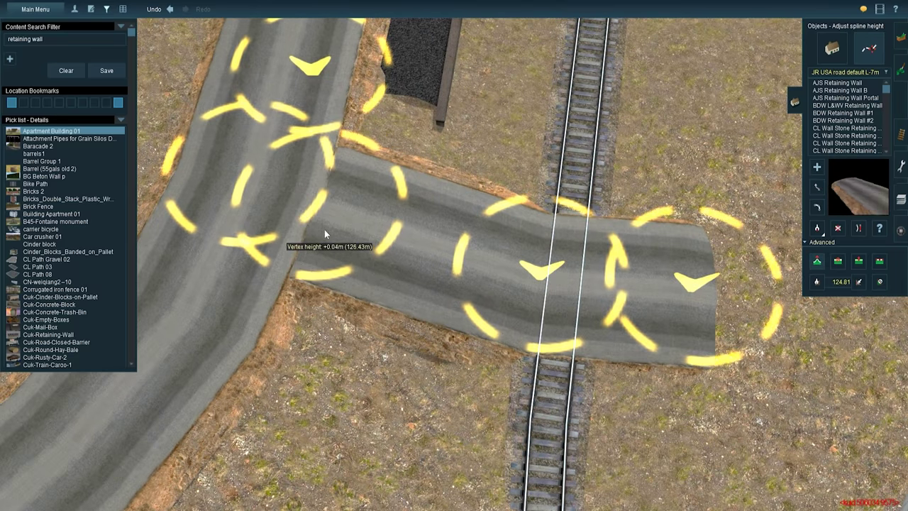
pyautogui.scroll(-4, 325, 234)
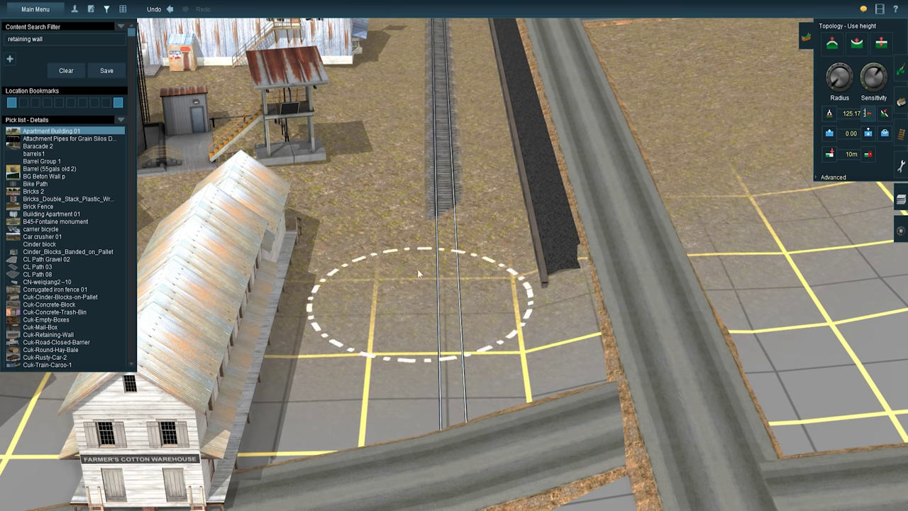
pyautogui.press('Up')
pyautogui.press('Up')
pyautogui.press('Up')
pyautogui.press('Up')
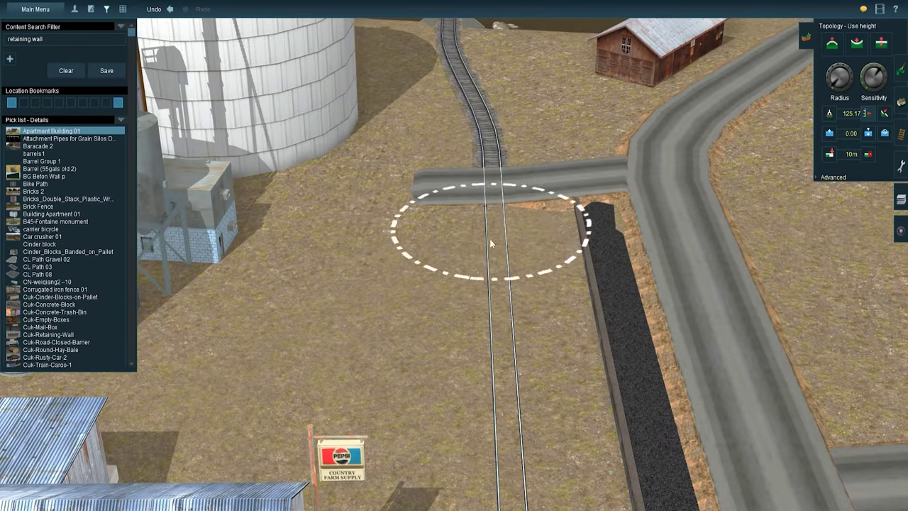
pyautogui.moveTo(490, 238); pyautogui.dragTo(900, 80, button='right')
# Choose a grey ground texture and paint the yard between warehouse and retaining wall.
pyautogui.click(899, 71)
pyautogui.click(70, 41)
pyautogui.write('c')
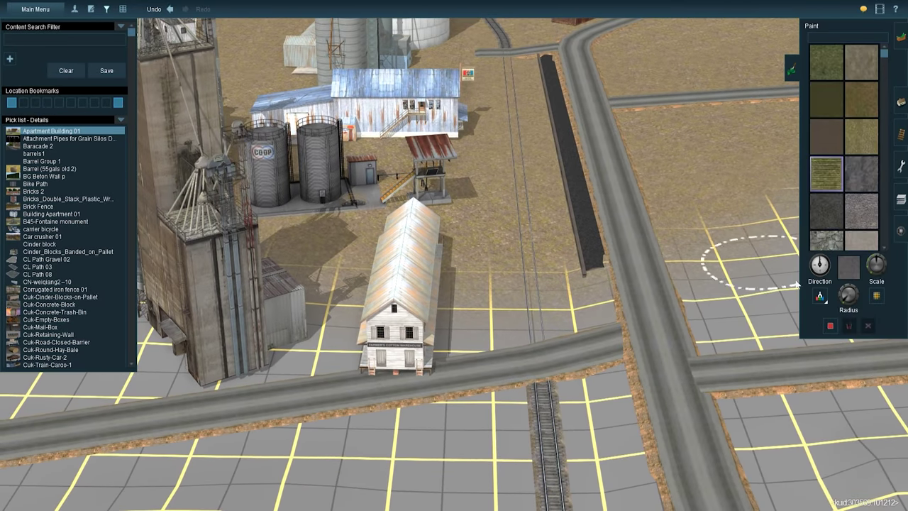
pyautogui.moveTo(801, 285); pyautogui.dragTo(831, 303, button='right')
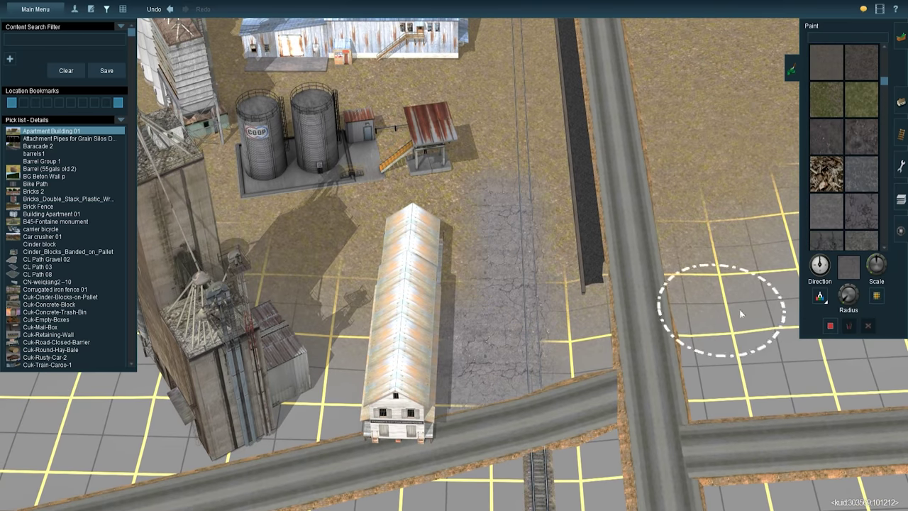
pyautogui.scroll(-5, 442, 324)
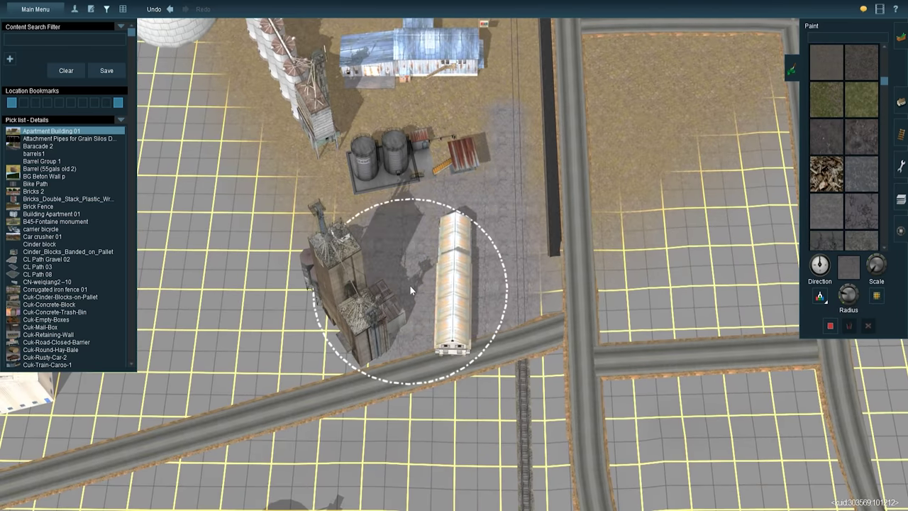
pyautogui.moveTo(409, 285)
pyautogui.mouseDown(button='right')
pyautogui.moveTo(461, 302)
pyautogui.moveTo(401, 257)
pyautogui.moveTo(445, 384)
pyautogui.moveTo(512, 270)
pyautogui.mouseUp(button='right')
pyautogui.click(901, 101)
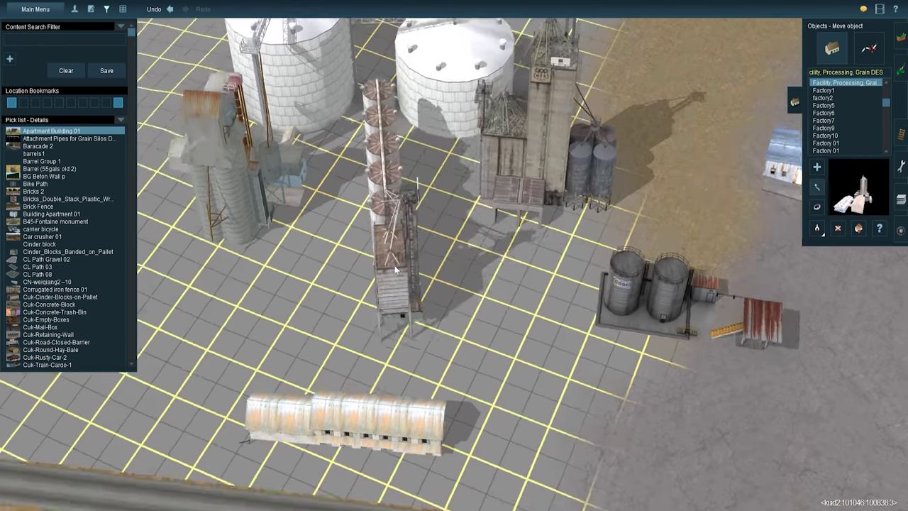
# Rotate the grain elevator into position among the white silos.
pyautogui.moveTo(396, 269); pyautogui.dragTo(453, 231, button='right')
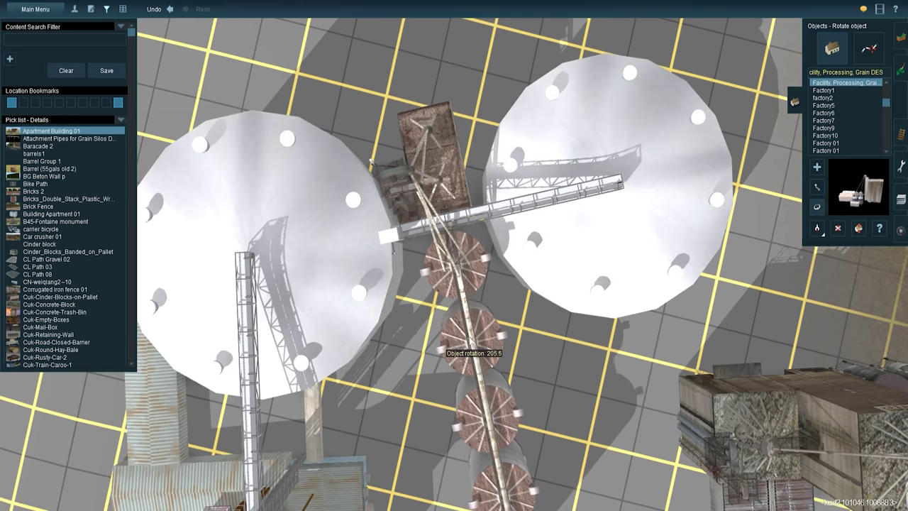
pyautogui.scroll(-3, 446, 348)
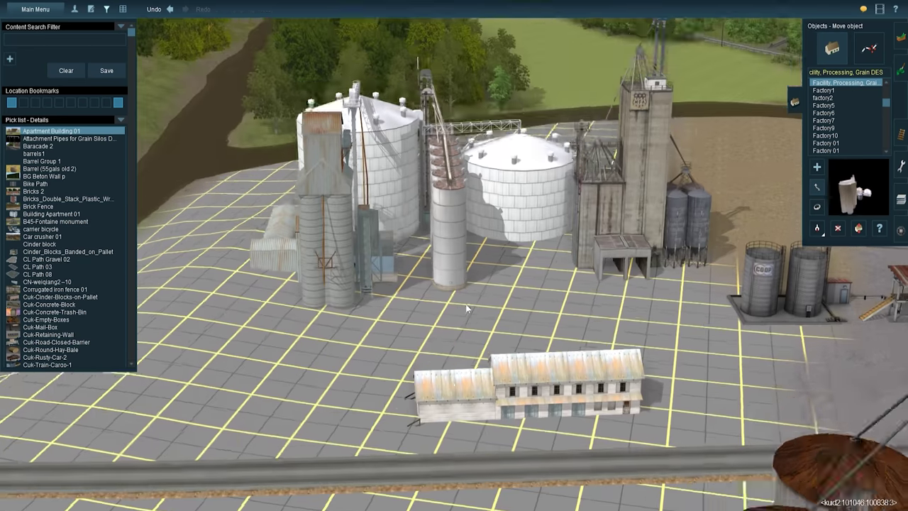
pyautogui.moveTo(478, 298); pyautogui.dragTo(469, 242, button='right')
pyautogui.scroll(3, 469, 243)
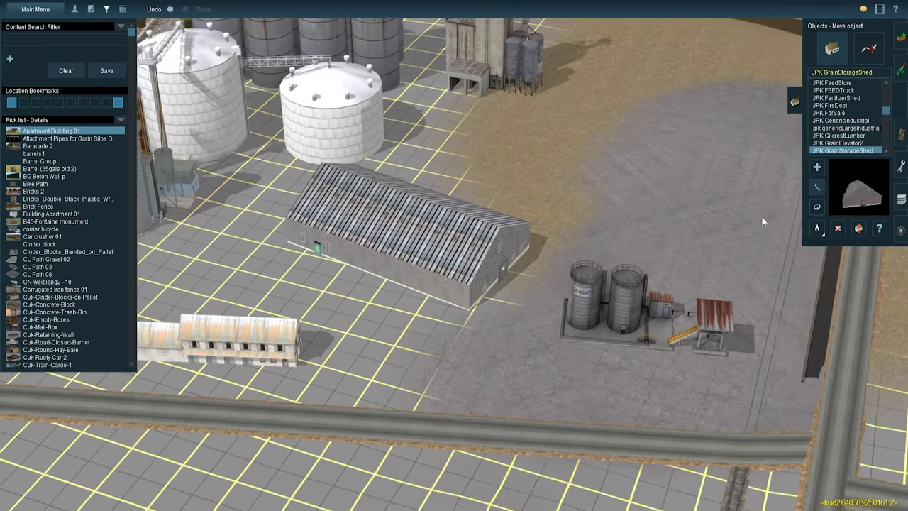
# Turn the JPK GrainStorageShed into line beside the silo cluster.
pyautogui.moveTo(625, 268); pyautogui.dragTo(637, 267)
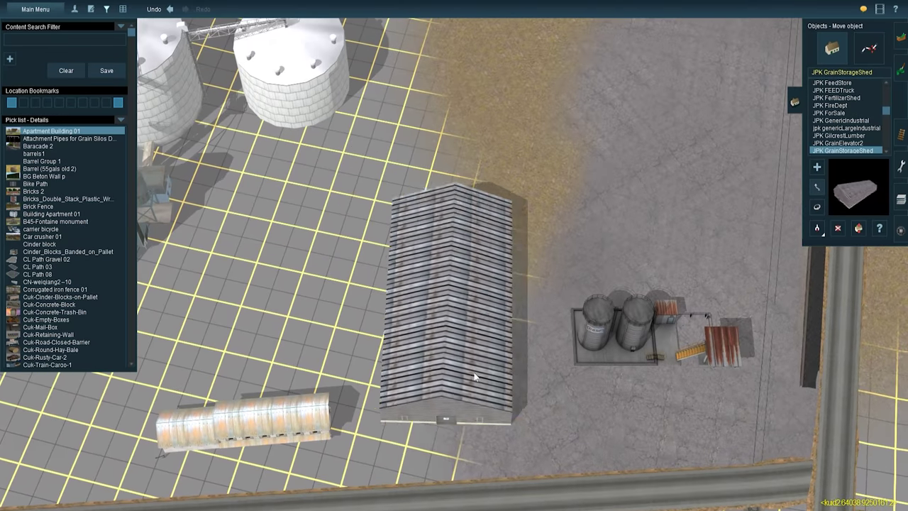
pyautogui.moveTo(490, 401); pyautogui.dragTo(498, 406)
pyautogui.moveTo(580, 344); pyautogui.dragTo(592, 348)
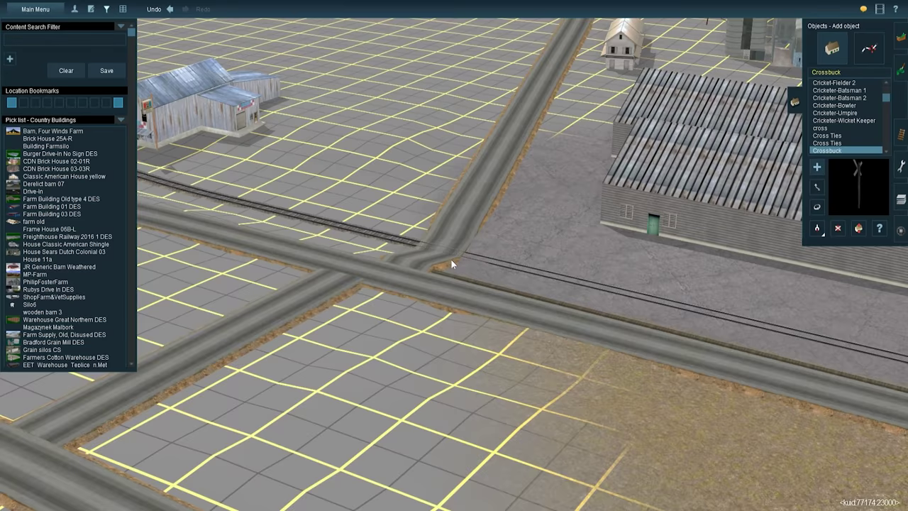
pyautogui.scroll(5, 450, 263)
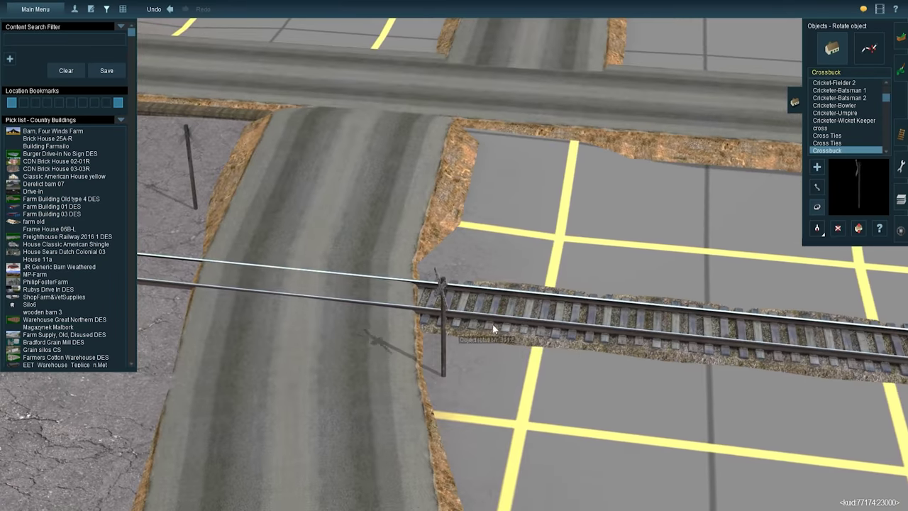
# Rotate the Crossbuck to face the road at the level crossing.
pyautogui.moveTo(553, 343); pyautogui.dragTo(557, 344)
pyautogui.moveTo(518, 282); pyautogui.dragTo(525, 284)
pyautogui.click(818, 207)
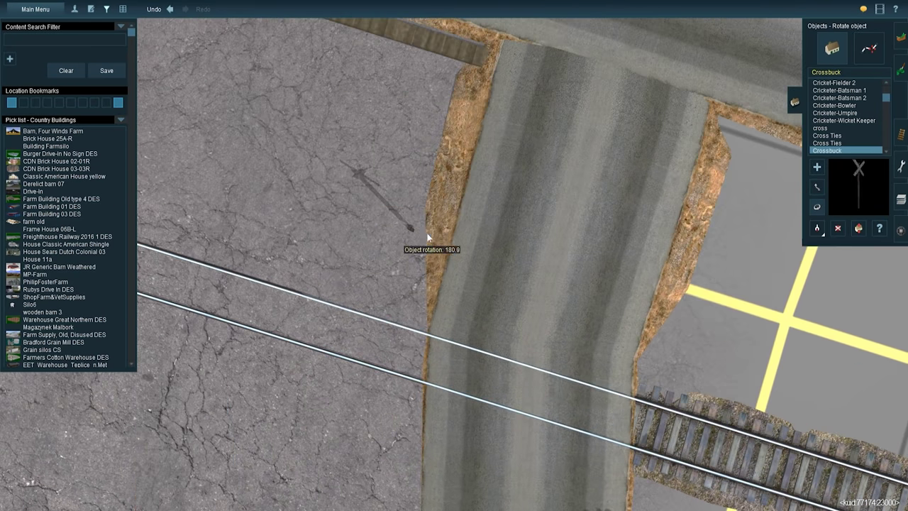
pyautogui.moveTo(420, 232); pyautogui.dragTo(395, 222)
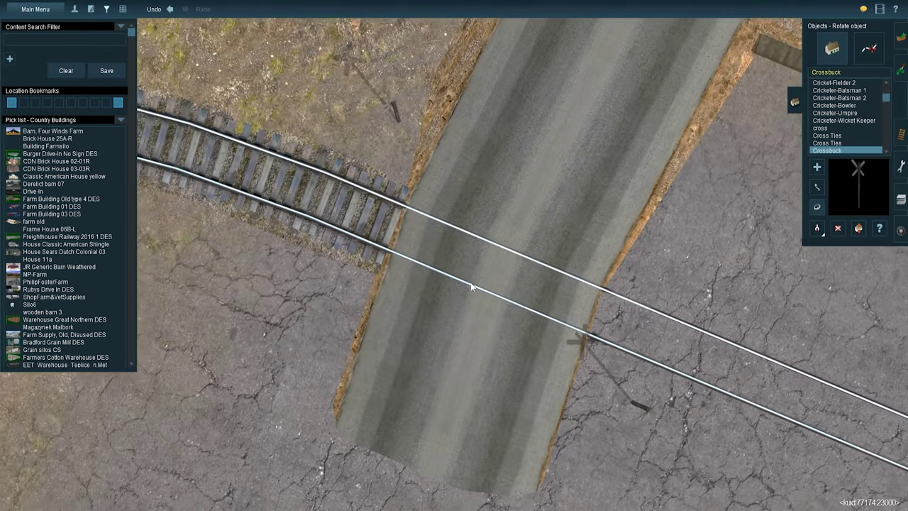
pyautogui.click(630, 403)
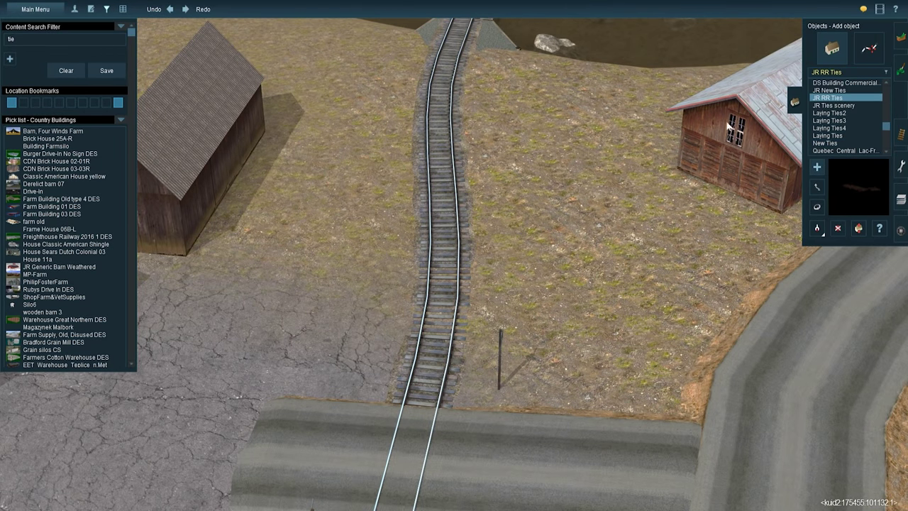
# Move the JR New Ties stack beside the track.
pyautogui.click(816, 207)
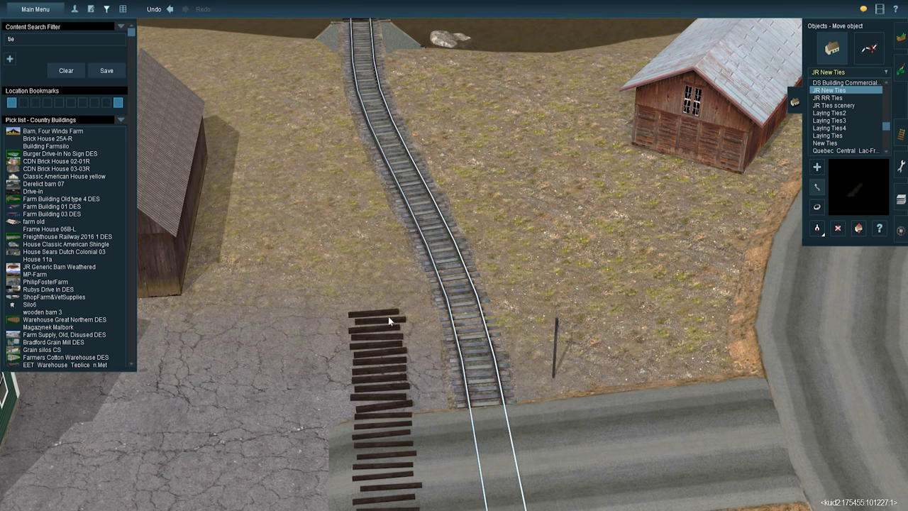
pyautogui.moveTo(388, 266); pyautogui.dragTo(369, 142)
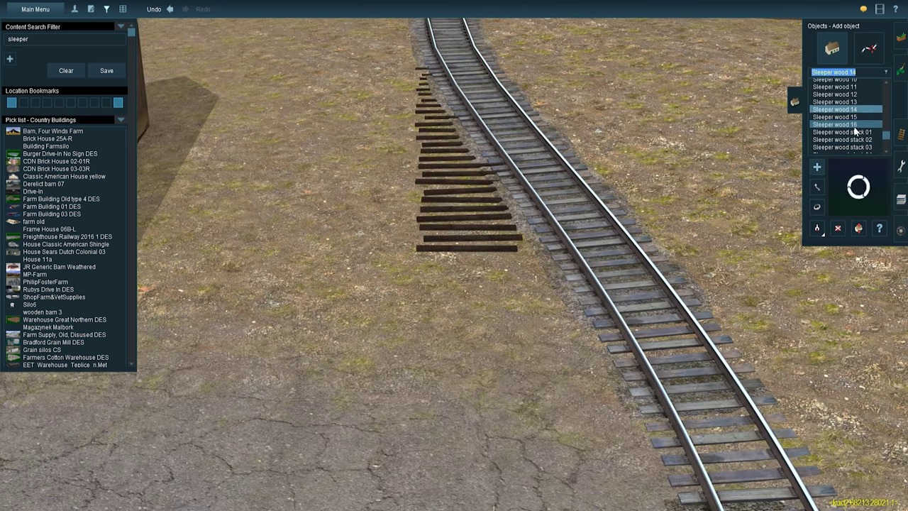
pyautogui.press('Down')
# Place Sleeper wood 12 pieces and rotate them into a straight crosswise row.
pyautogui.click(845, 95)
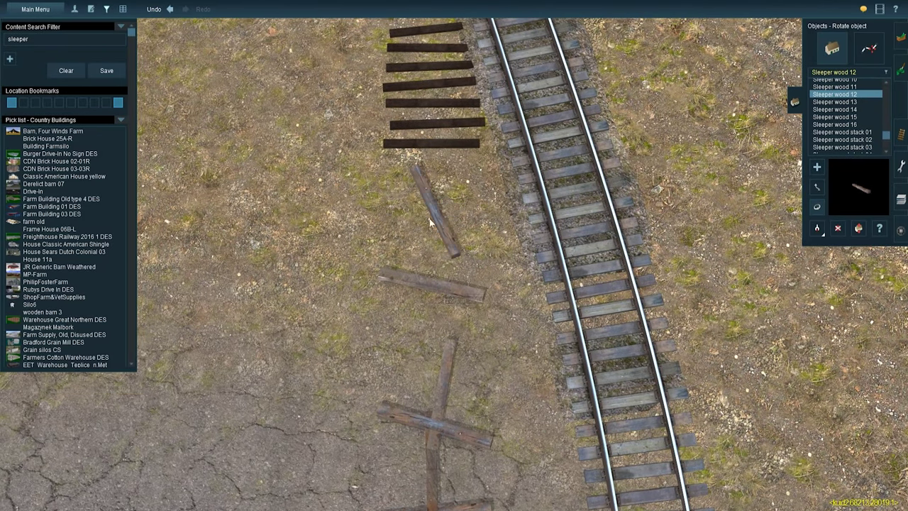
pyautogui.moveTo(430, 223); pyautogui.dragTo(383, 213)
pyautogui.moveTo(424, 272); pyautogui.dragTo(472, 301)
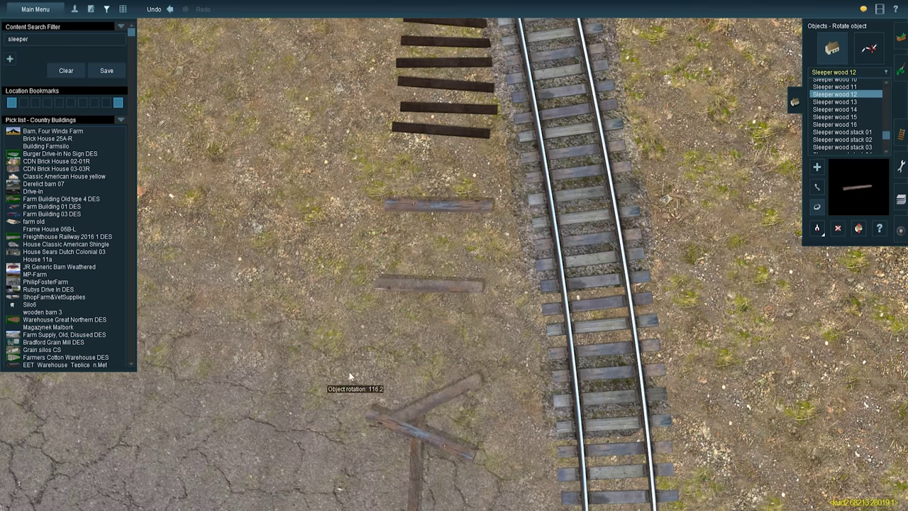
pyautogui.moveTo(336, 375); pyautogui.dragTo(475, 286)
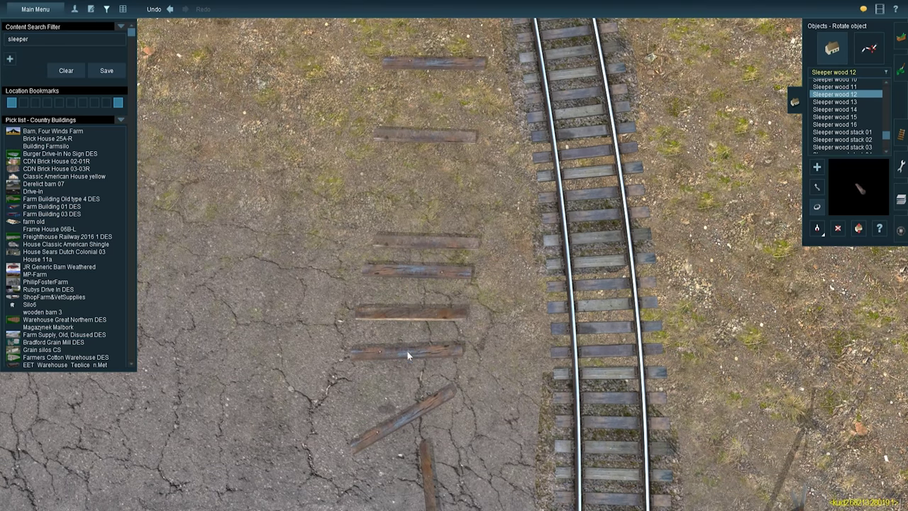
pyautogui.moveTo(374, 416); pyautogui.dragTo(454, 153, button='right')
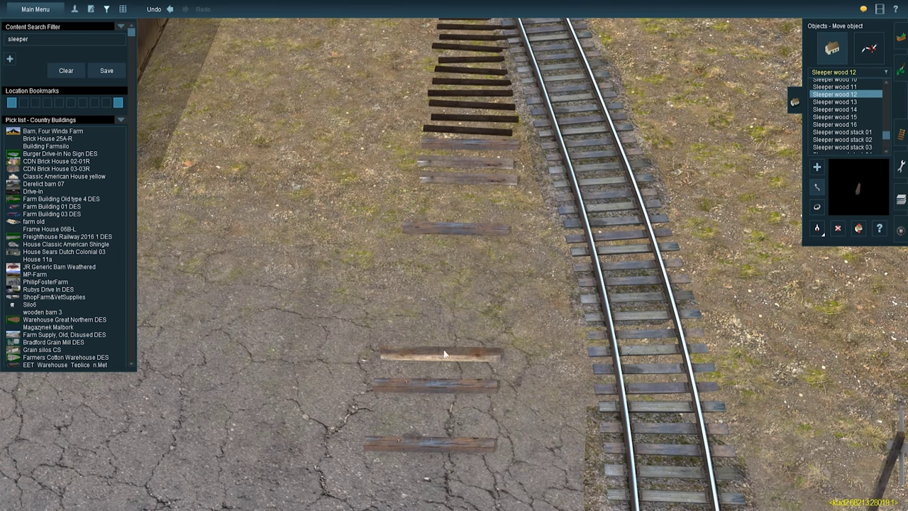
pyautogui.moveTo(433, 364); pyautogui.dragTo(460, 207, button='right')
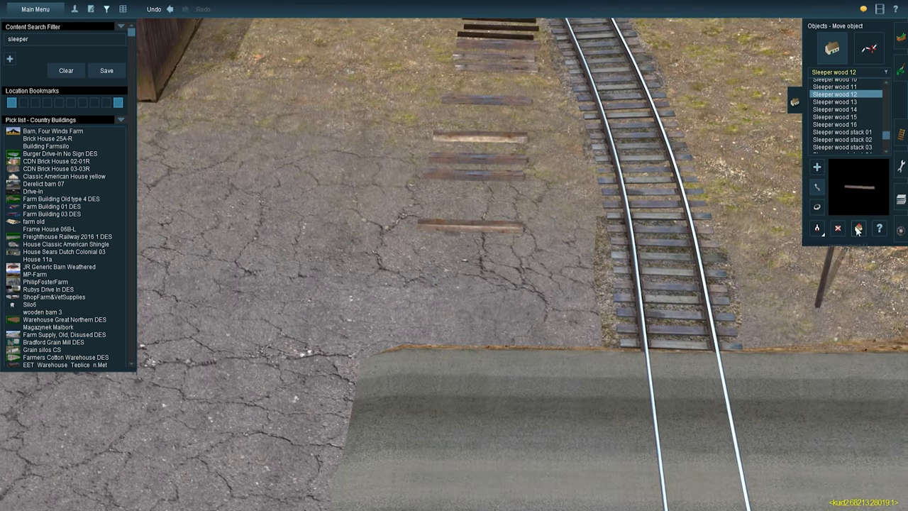
pyautogui.scroll(5, 482, 256)
pyautogui.press('h')
pyautogui.scroll(-10, 500, 291)
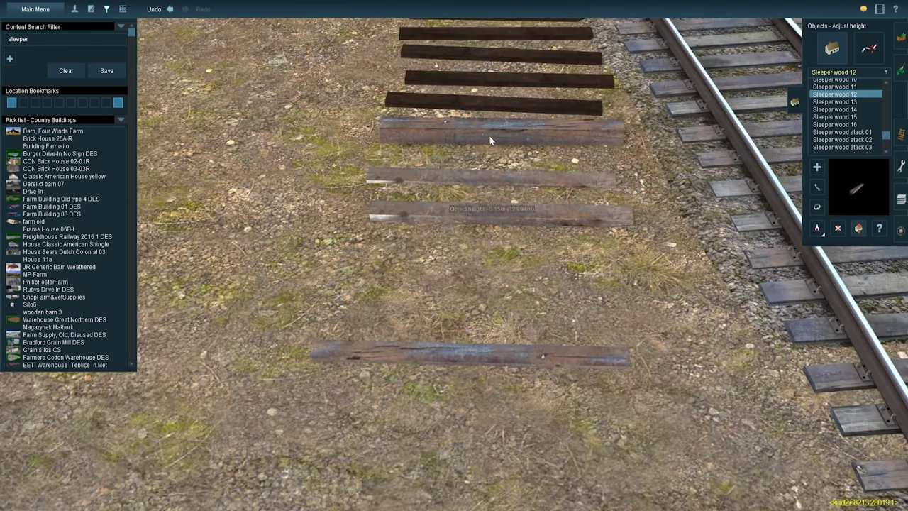
# Paint City Dirt Texture 04 and another dirt texture around the feed house and silos.
pyautogui.scroll(-5, 436, 282)
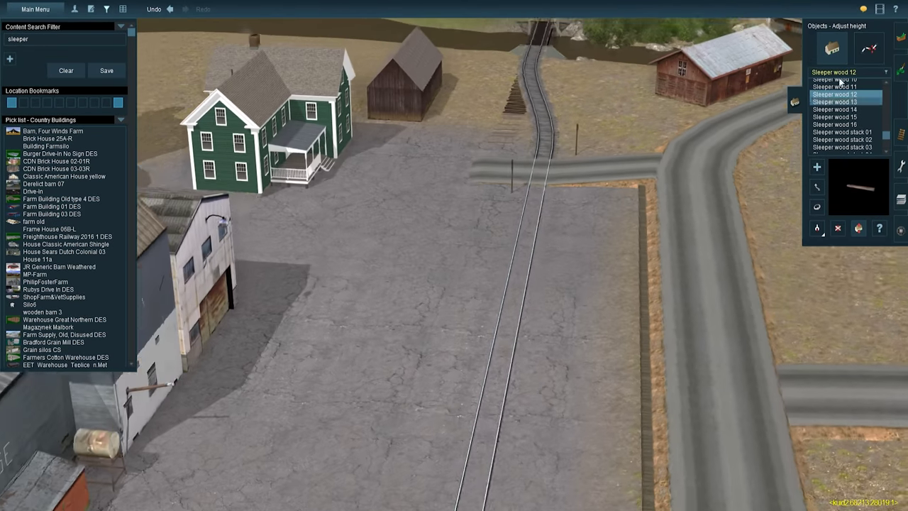
pyautogui.click(66, 70)
pyautogui.press('F2')
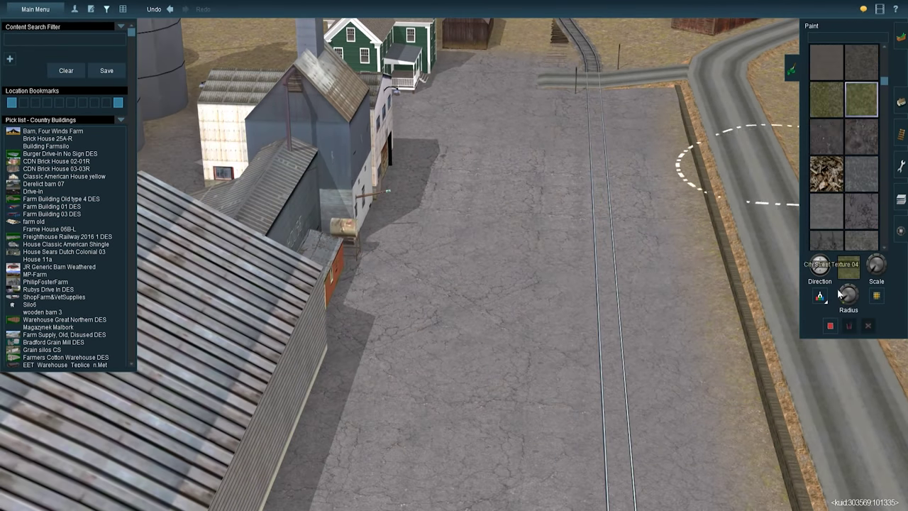
pyautogui.click(827, 98)
pyautogui.scroll(5, 493, 326)
pyautogui.scroll(-5, 486, 147)
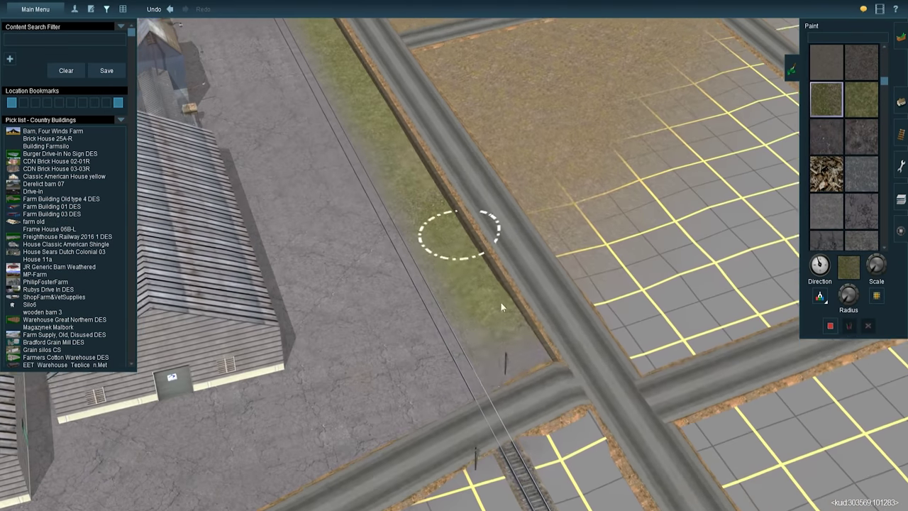
pyautogui.keyDown('ctrl'); pyautogui.click(423, 357); pyautogui.keyUp('ctrl')
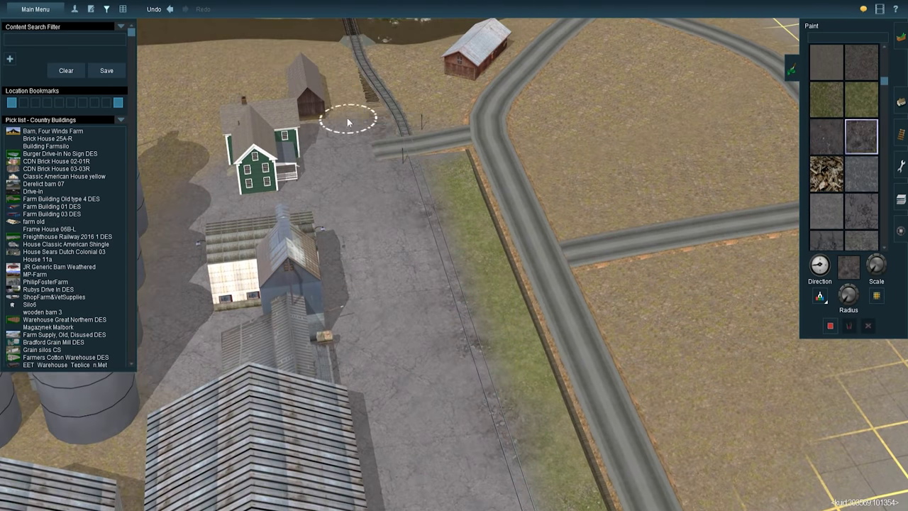
pyautogui.scroll(3, 846, 222)
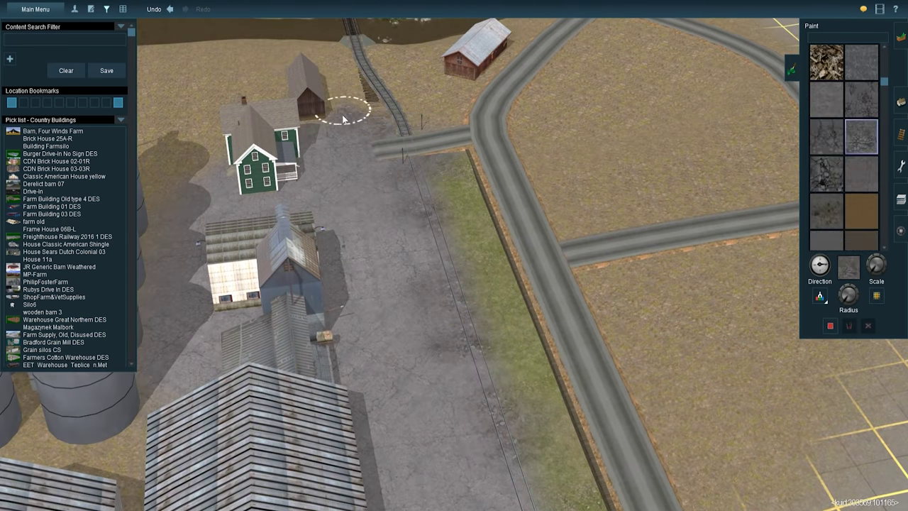
pyautogui.press('Down')
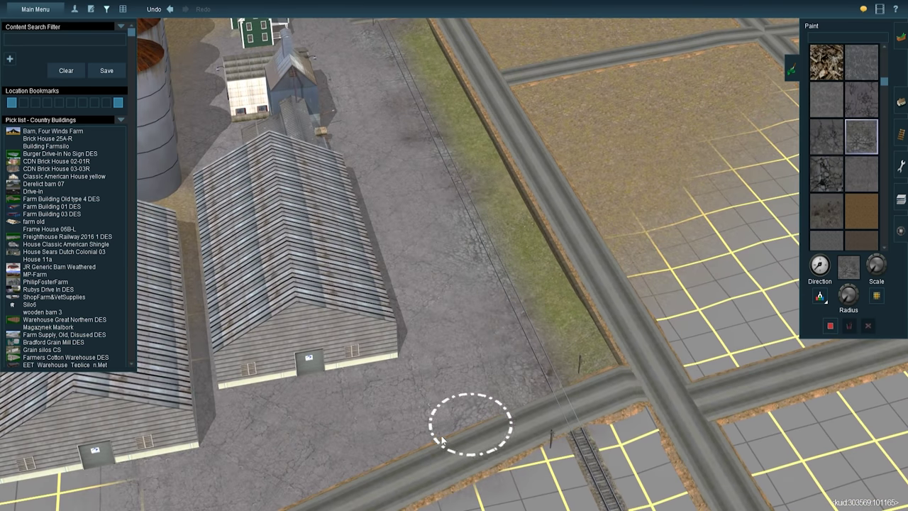
pyautogui.scroll(3, 839, 168)
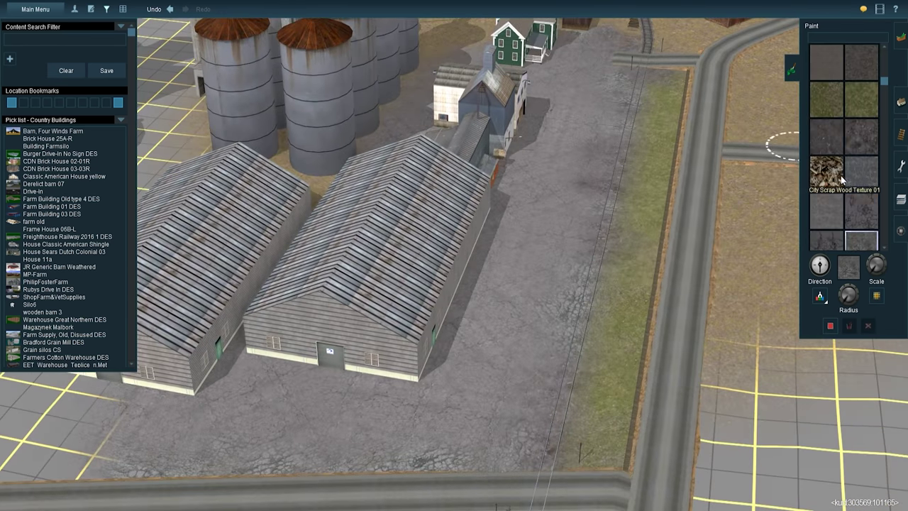
pyautogui.moveTo(415, 381)
pyautogui.mouseDown(button='right')
pyautogui.moveTo(493, 196)
pyautogui.moveTo(517, 199)
pyautogui.mouseUp(button='right')
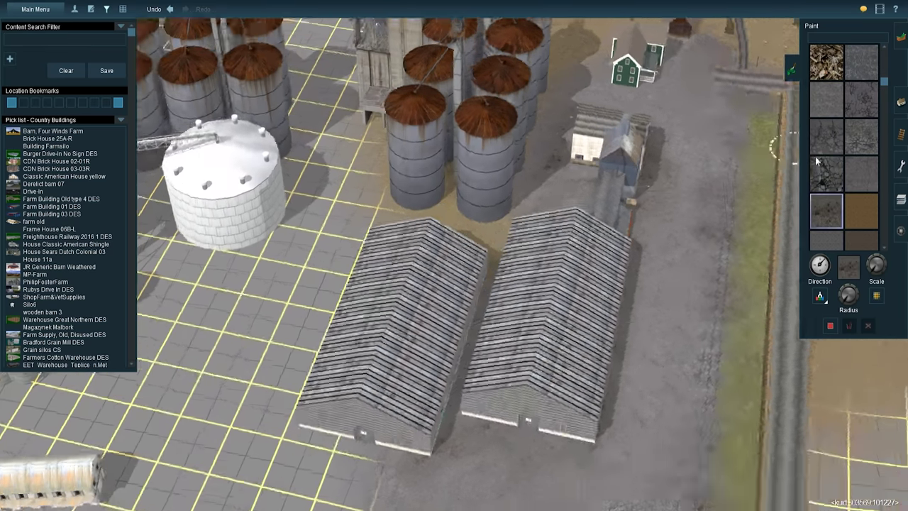
pyautogui.scroll(3, 605, 313)
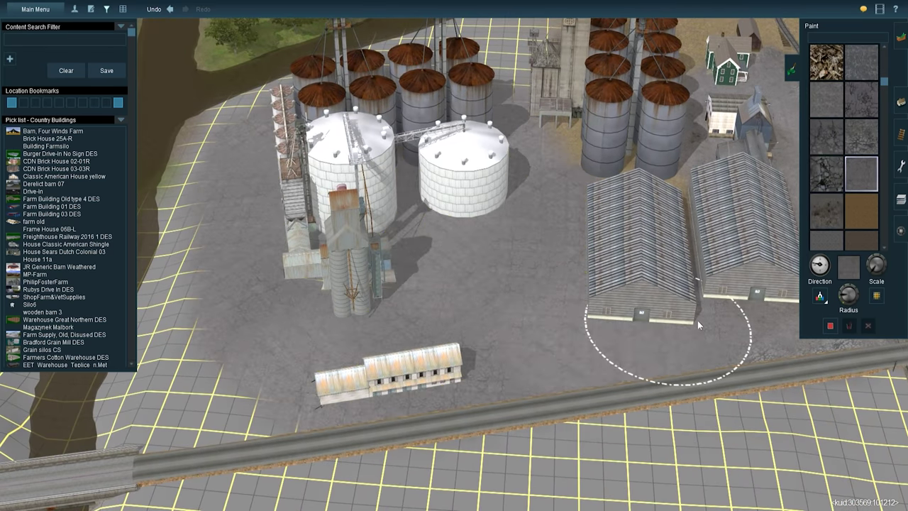
# Paint a light JR grass texture across the field beside the river.
pyautogui.moveTo(700, 323); pyautogui.dragTo(439, 253, button='right')
pyautogui.scroll(-3, 482, 425)
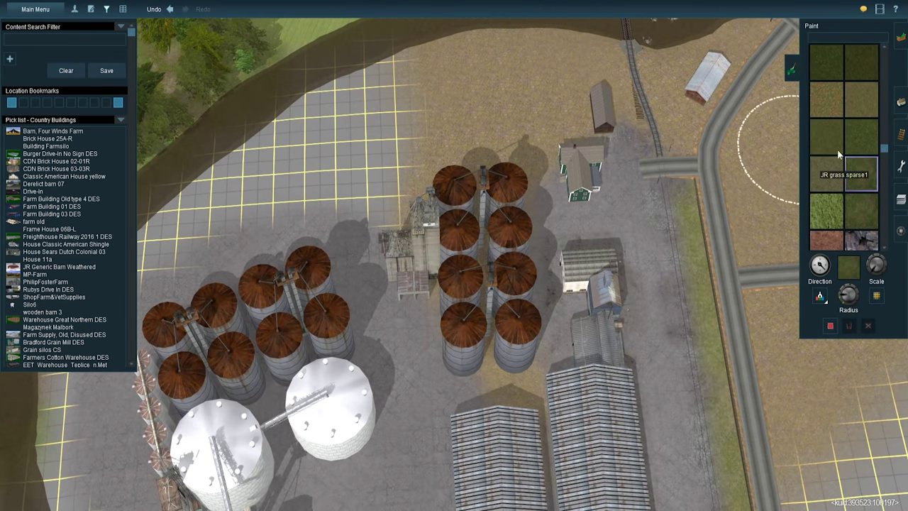
pyautogui.click(833, 147)
pyautogui.moveTo(358, 106)
pyautogui.mouseDown()
pyautogui.moveTo(368, 130)
pyautogui.moveTo(330, 107)
pyautogui.mouseUp()
pyautogui.press('Up')
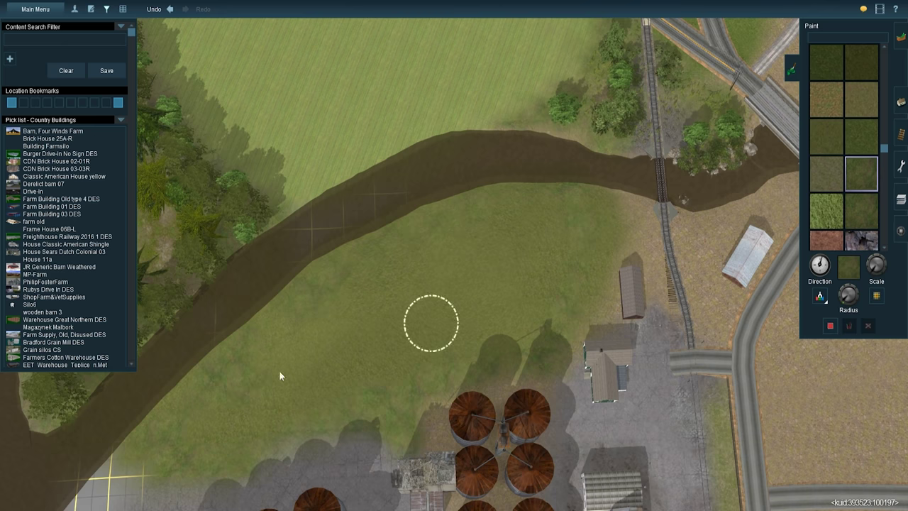
pyautogui.moveTo(267, 378); pyautogui.dragTo(849, 306, button='right')
pyautogui.scroll(-2, 462, 246)
pyautogui.scroll(5, 515, 262)
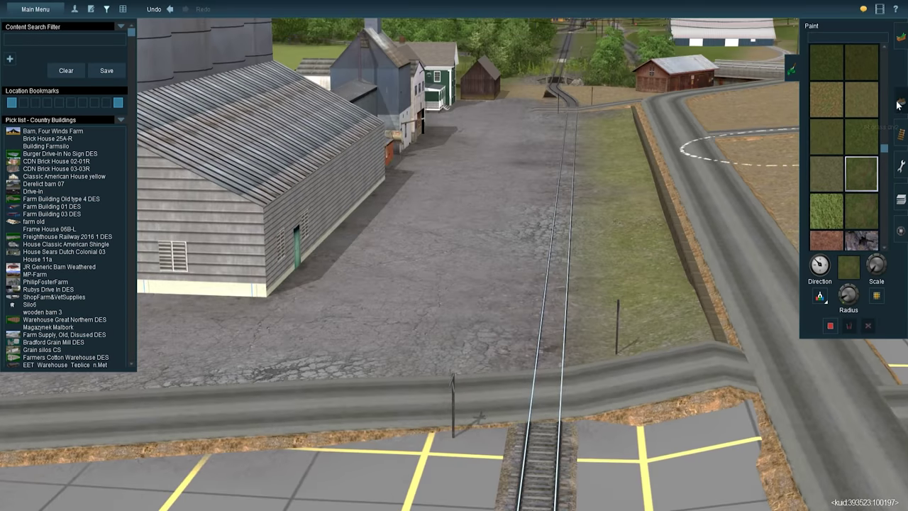
# Place a Grain Trailer Generic DES in the yard, turned parallel to the others.
pyautogui.click(902, 105)
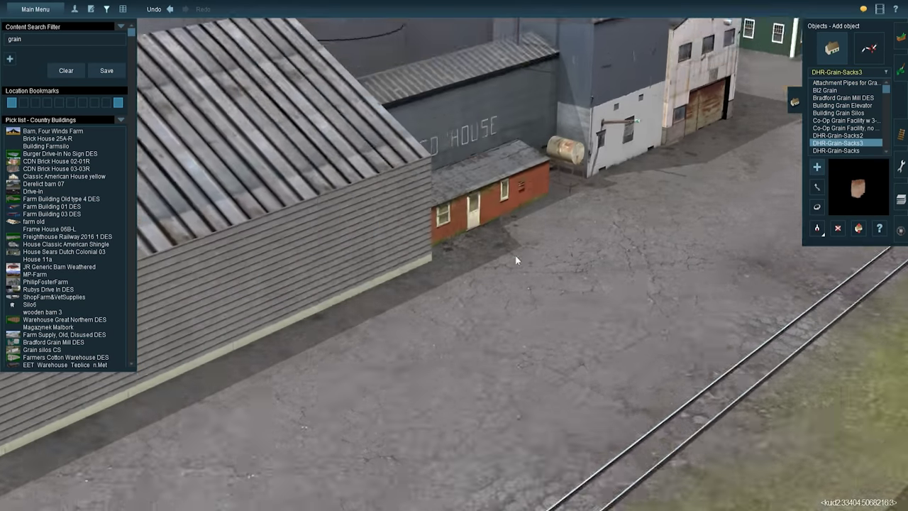
pyautogui.scroll(5, 497, 213)
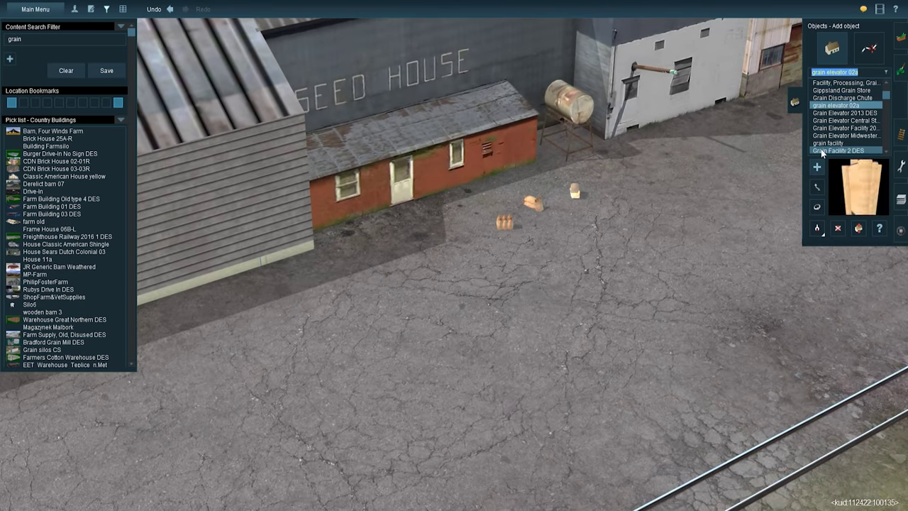
pyautogui.click(735, 152)
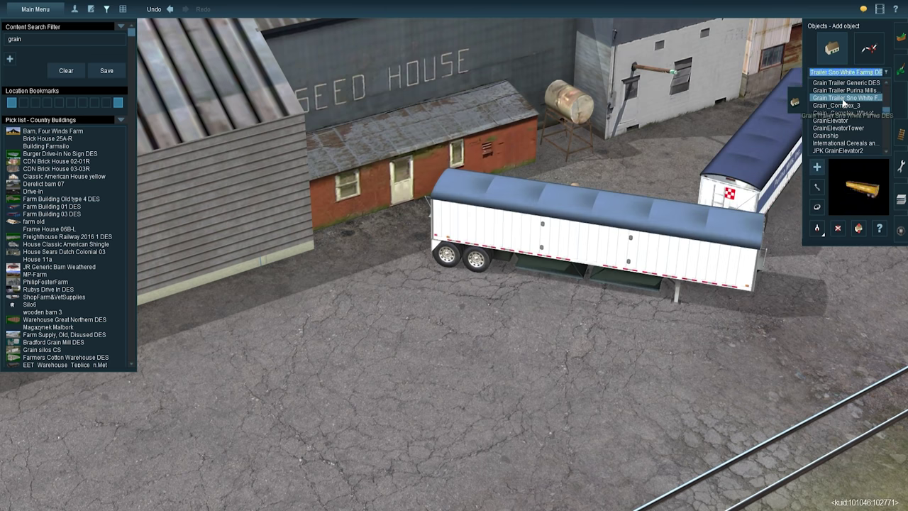
pyautogui.click(843, 103)
pyautogui.scroll(-5, 454, 255)
pyautogui.scroll(5, 289, 242)
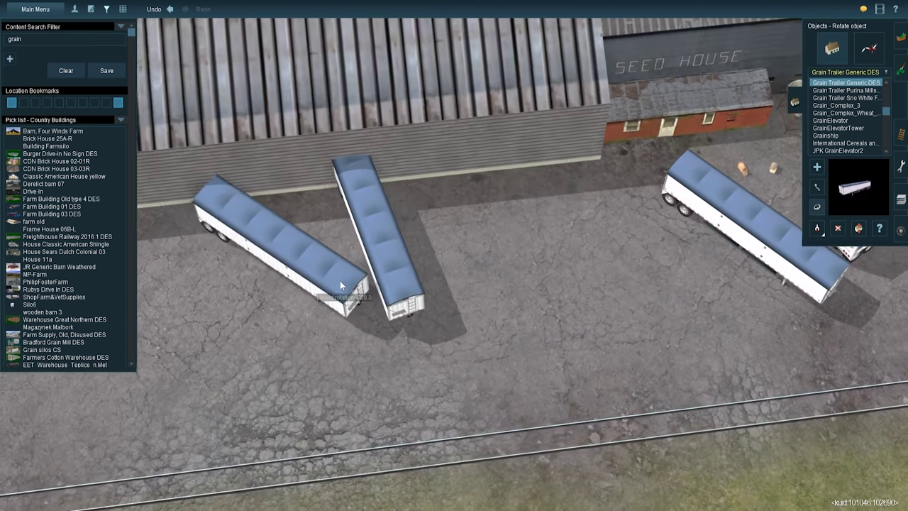
pyautogui.moveTo(340, 280); pyautogui.dragTo(337, 286)
pyautogui.press('Up')
pyautogui.press('Up')
pyautogui.press('Up')
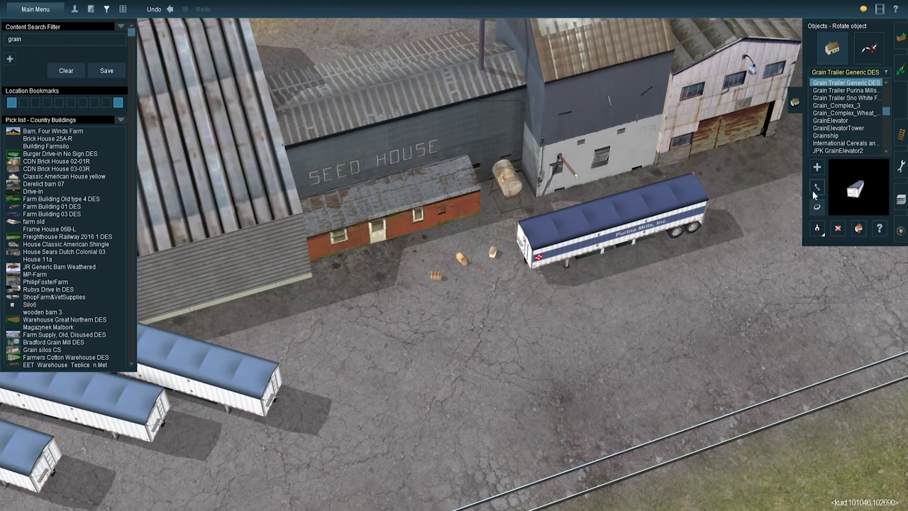
# Move the white semi truck up against the Purina Mills trailer's front.
pyautogui.click(817, 187)
pyautogui.scroll(2, 320, 237)
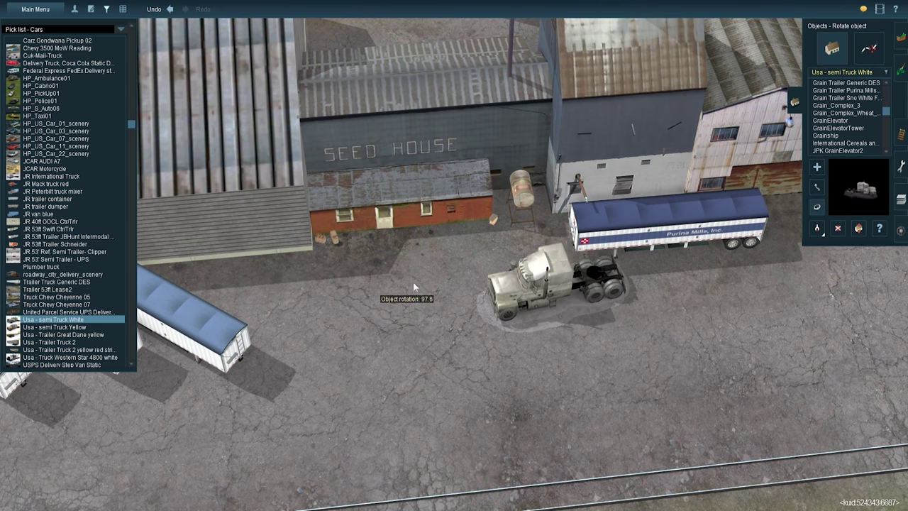
pyautogui.press('m')
pyautogui.moveTo(578, 288); pyautogui.dragTo(536, 276)
pyautogui.scroll(3, 536, 275)
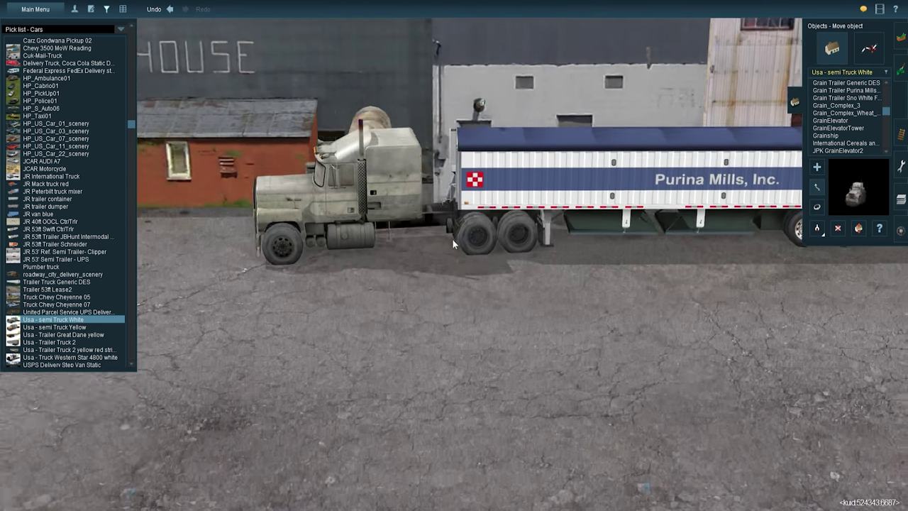
pyautogui.moveTo(450, 239); pyautogui.dragTo(447, 305, button='right')
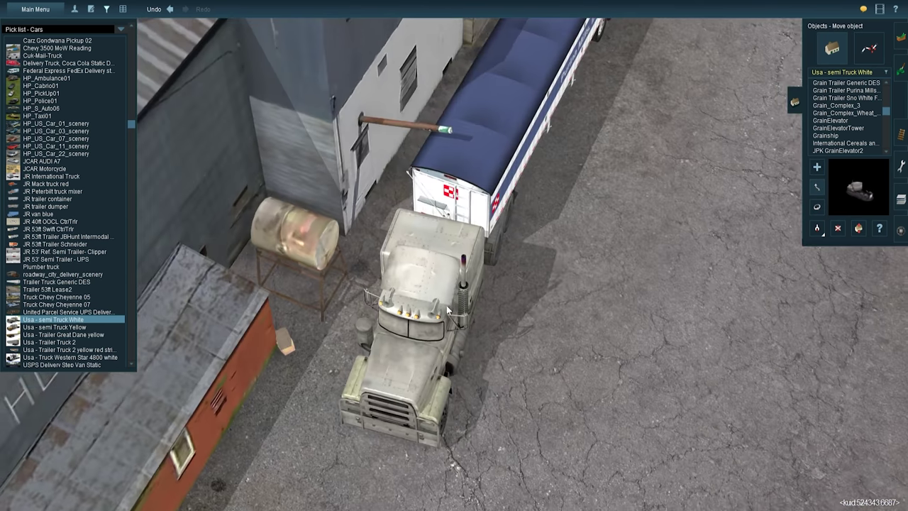
pyautogui.scroll(-10, 447, 306)
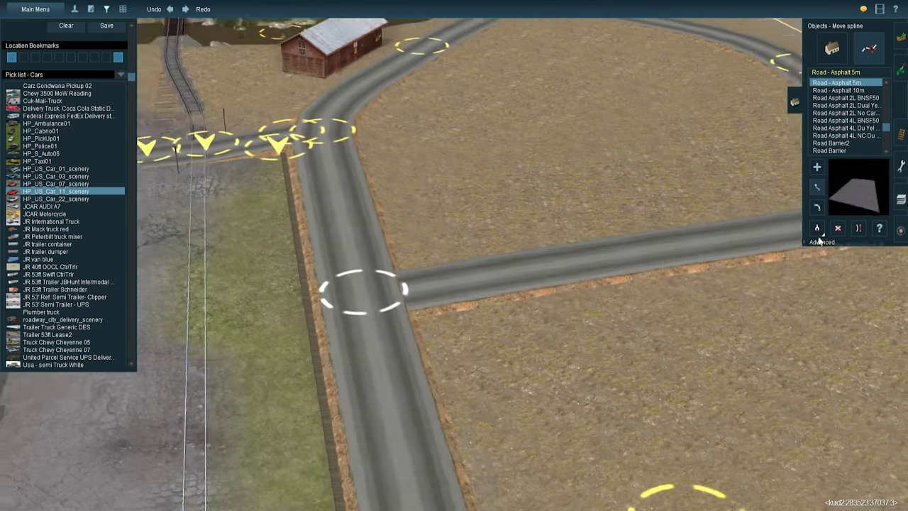
# Drag the Road Asphalt 10m end point into the crossing road junction.
pyautogui.click(822, 242)
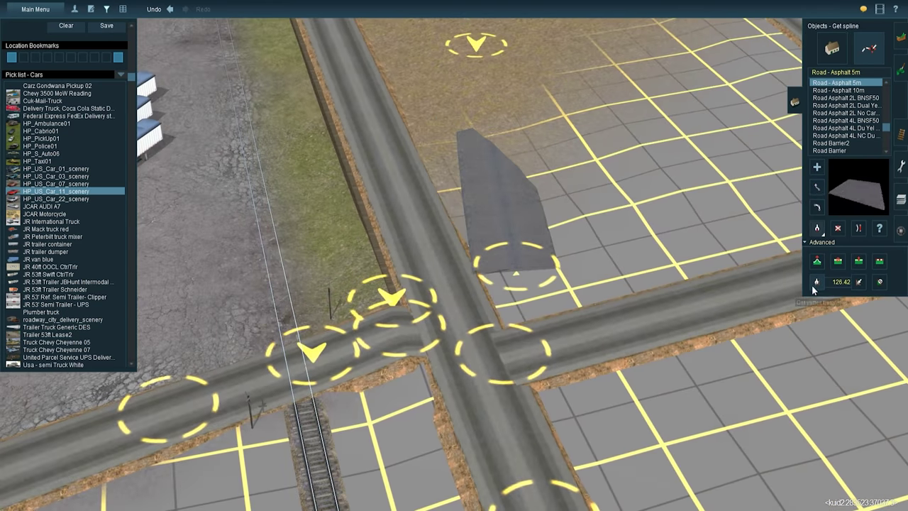
pyautogui.click(816, 187)
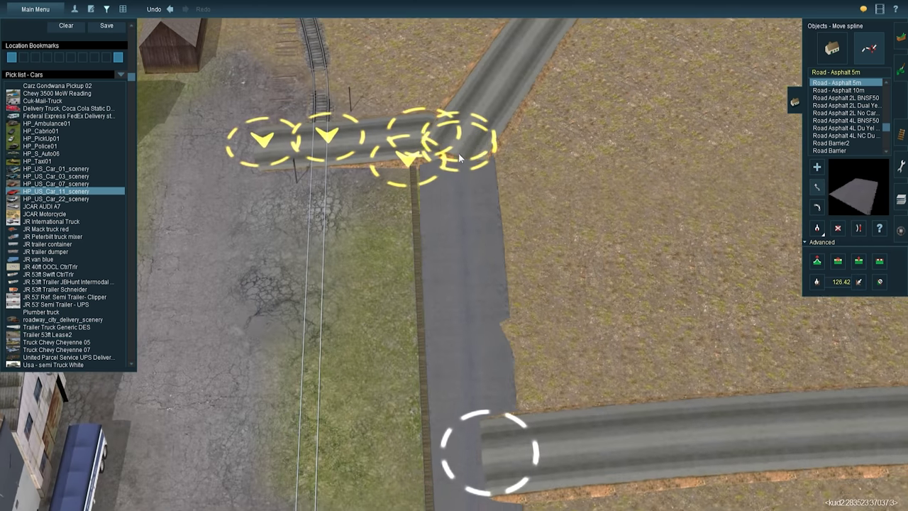
pyautogui.moveTo(458, 152); pyautogui.dragTo(447, 340, button='right')
pyautogui.moveTo(447, 340); pyautogui.dragTo(453, 249)
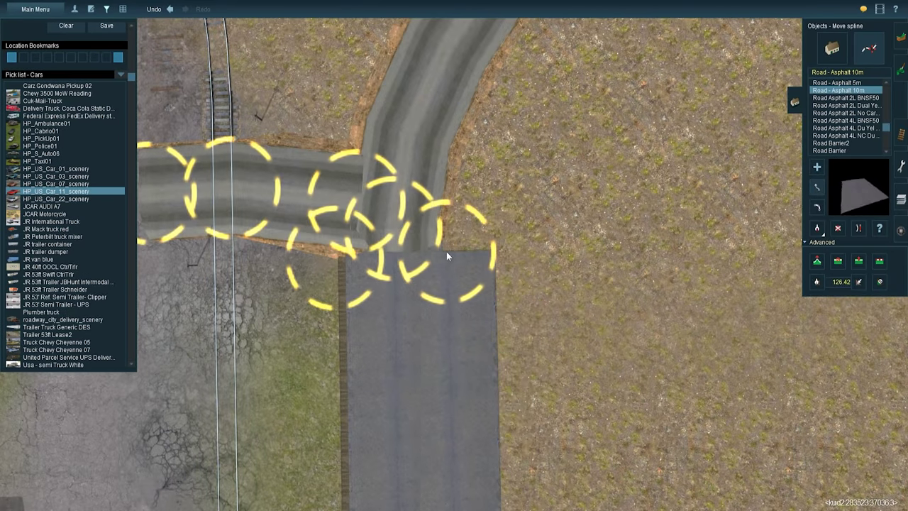
pyautogui.moveTo(447, 251); pyautogui.dragTo(499, 280, button='right')
# Flatten the terrain alongside the new road and the rail crossing.
pyautogui.press('F2')
pyautogui.moveTo(451, 230); pyautogui.dragTo(495, 286, button='right')
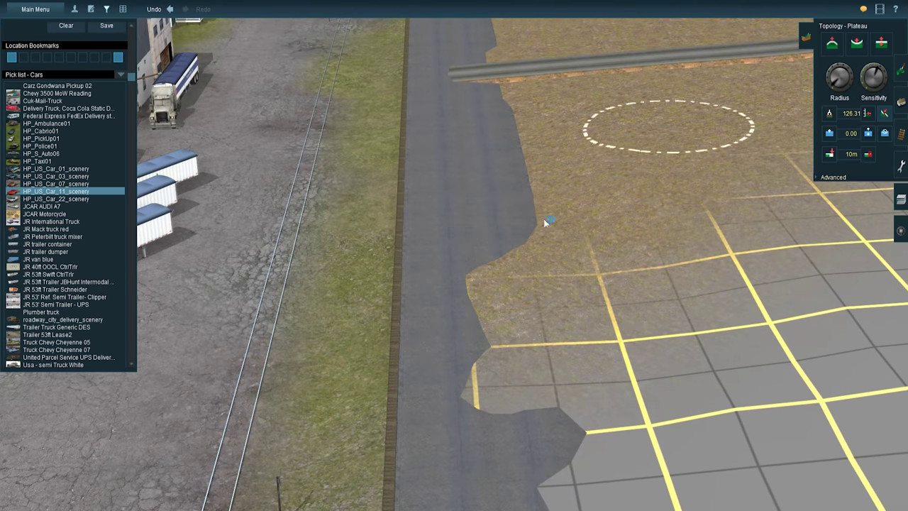
pyautogui.moveTo(528, 376); pyautogui.dragTo(488, 223, button='right')
pyautogui.moveTo(509, 363); pyautogui.dragTo(479, 177, button='right')
pyautogui.press('F4')
pyautogui.moveTo(497, 213); pyautogui.dragTo(473, 131, button='right')
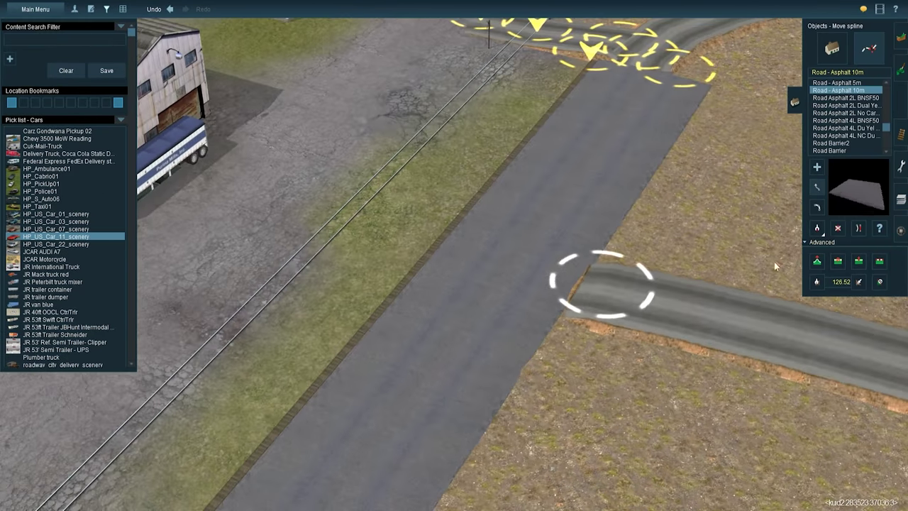
pyautogui.scroll(-5, 473, 131)
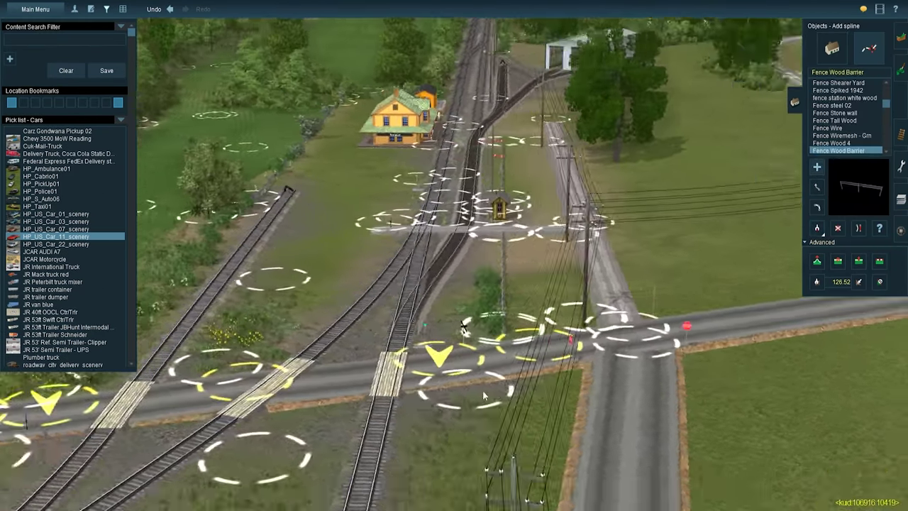
# Lay a Fence Wood Barrier along the asphalt road edge toward the junction corner.
pyautogui.scroll(5, 482, 391)
pyautogui.click(442, 232)
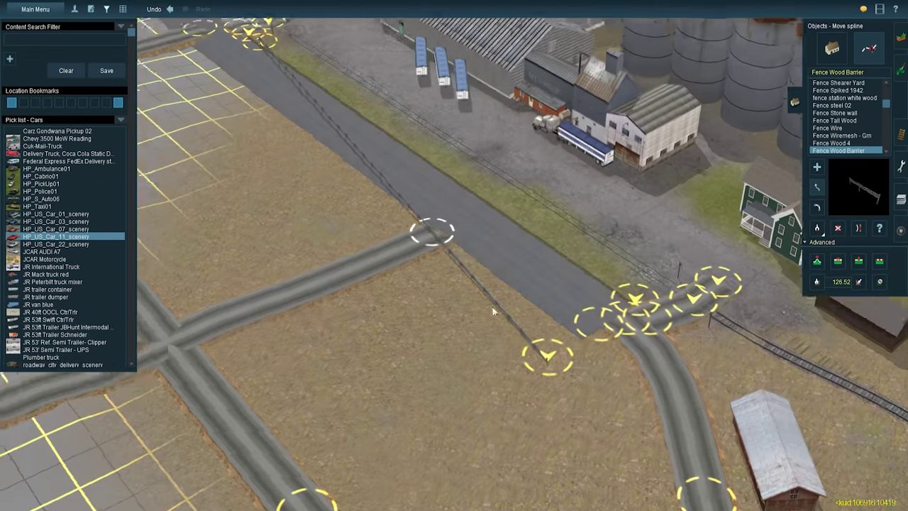
pyautogui.moveTo(493, 311); pyautogui.dragTo(614, 114, button='right')
pyautogui.scroll(5, 496, 213)
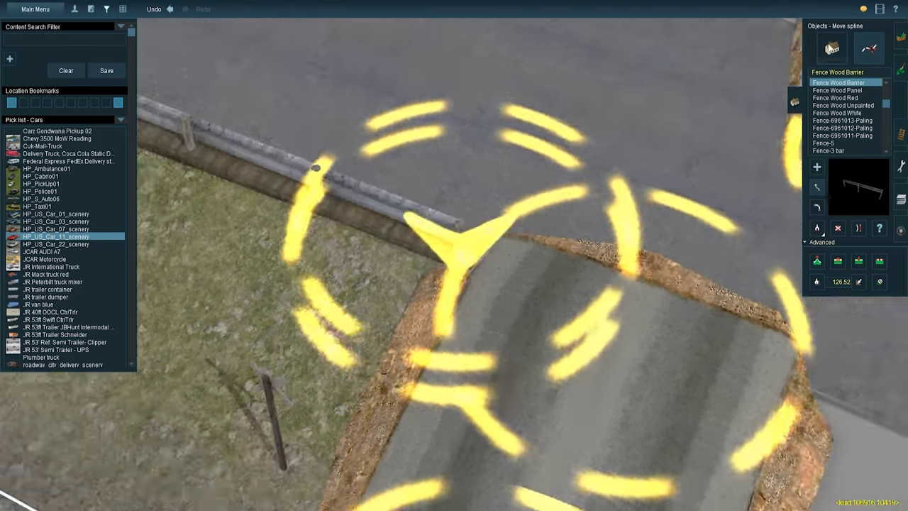
# Park HP_US_Car_07 and Car 53 on the road, turning the white car along it and setting its height.
pyautogui.click(74, 230)
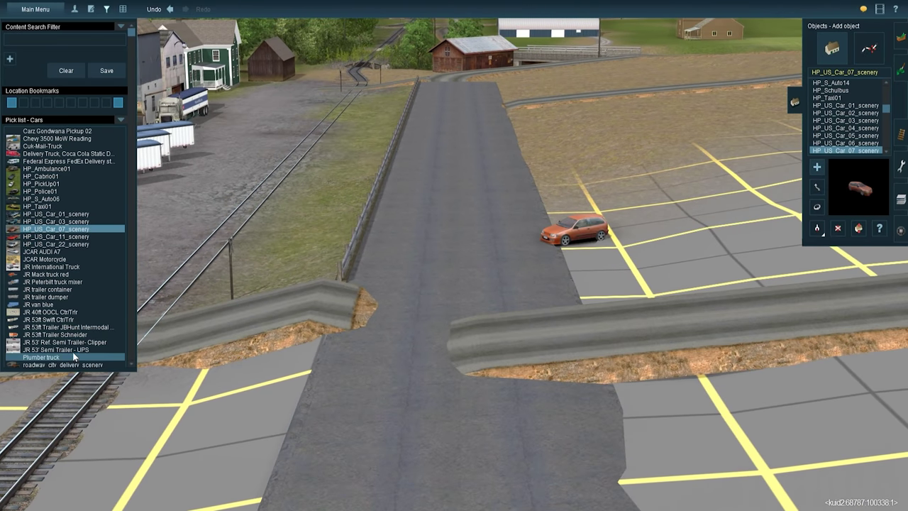
pyautogui.scroll(-5, 73, 310)
pyautogui.click(76, 304)
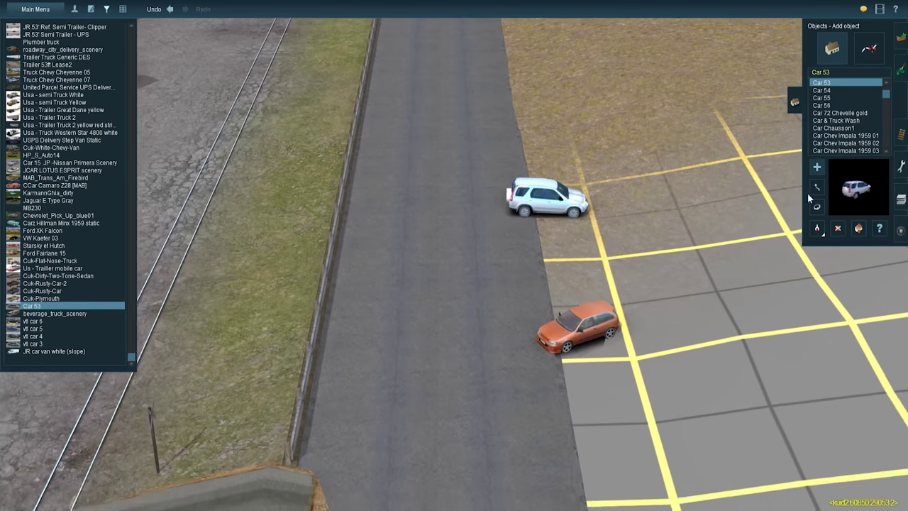
pyautogui.moveTo(468, 226); pyautogui.dragTo(458, 225)
pyautogui.moveTo(458, 224); pyautogui.dragTo(463, 234)
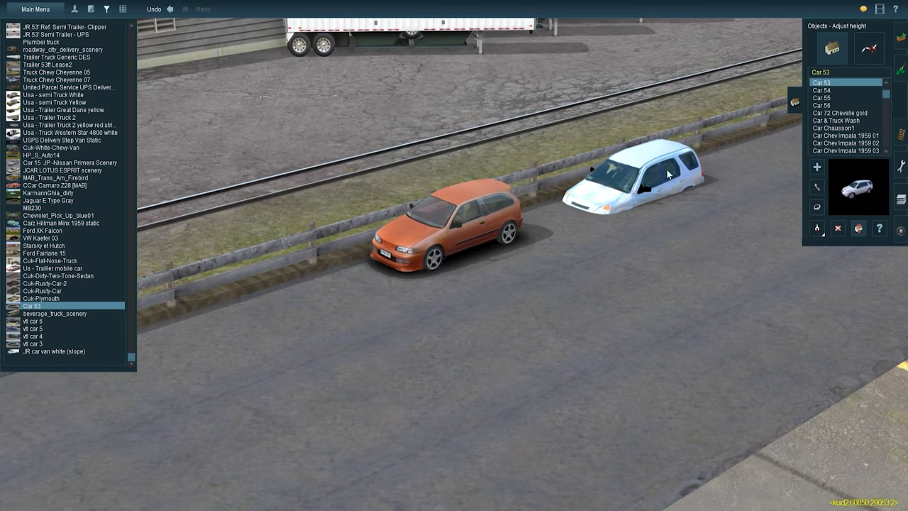
pyautogui.moveTo(632, 180); pyautogui.dragTo(631, 174)
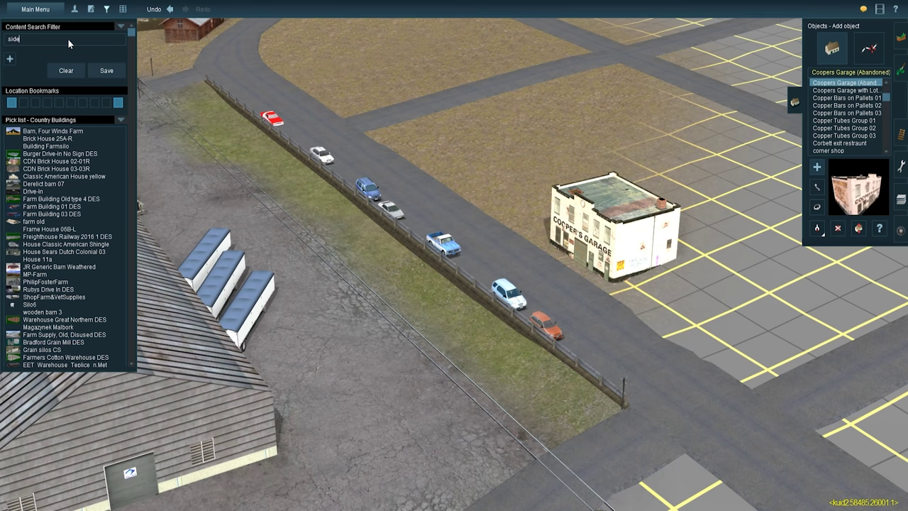
pyautogui.scroll(-2, 861, 87)
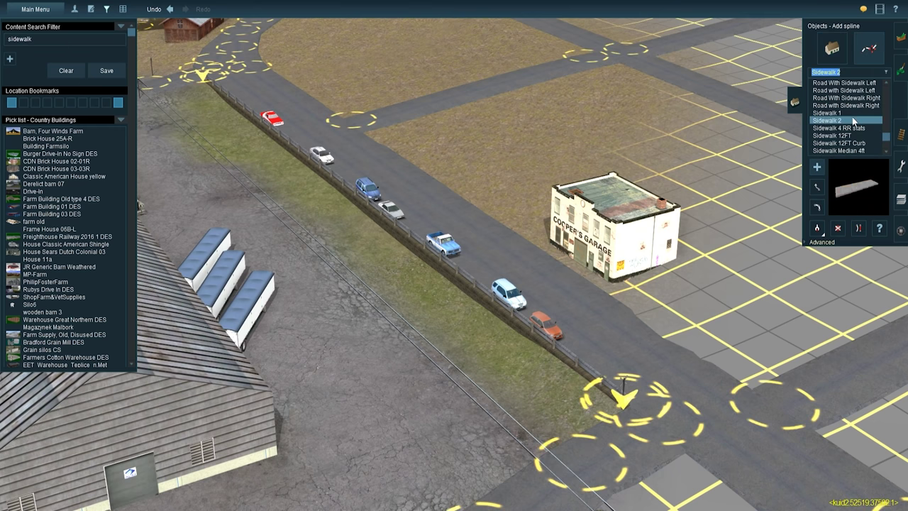
# Lay the YARNish sidewalk 10m along Cooper's Garage and adjust its points and height.
pyautogui.scroll(-3, 855, 135)
pyautogui.click(849, 143)
pyautogui.press('m')
pyautogui.scroll(2, 522, 324)
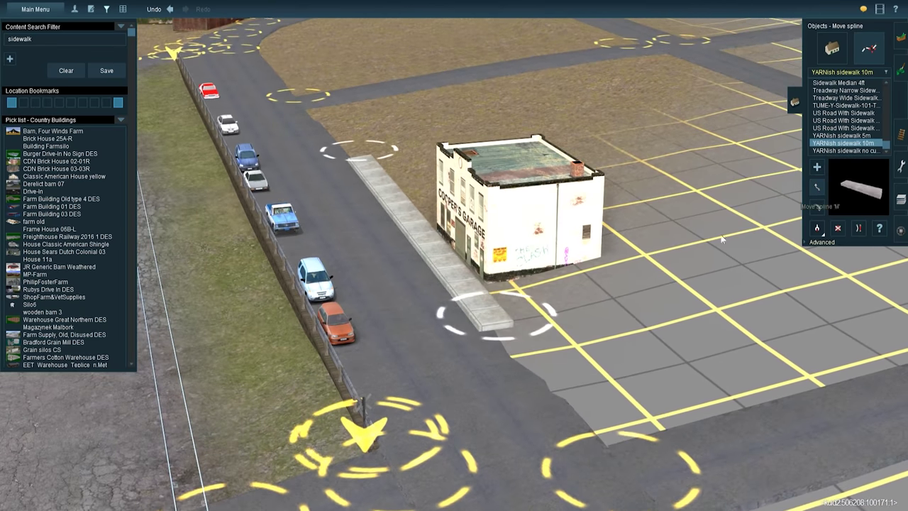
pyautogui.scroll(10, 618, 434)
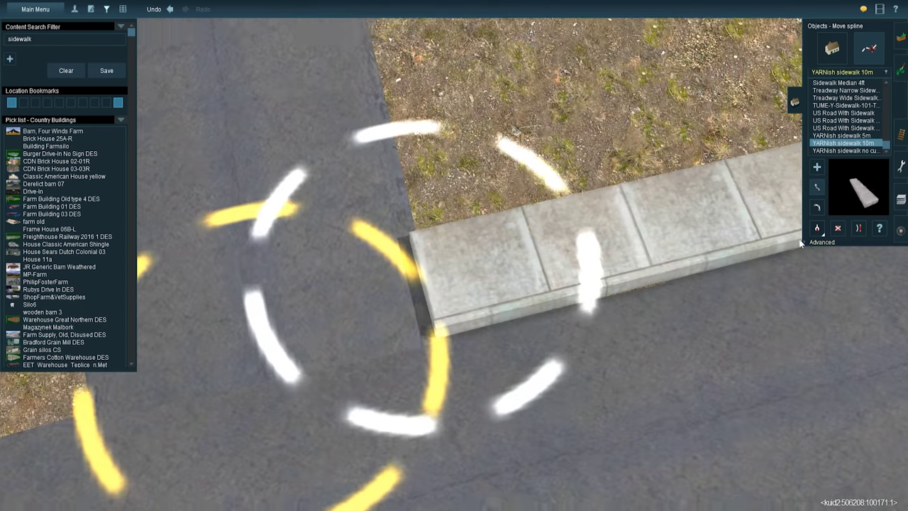
pyautogui.click(802, 243)
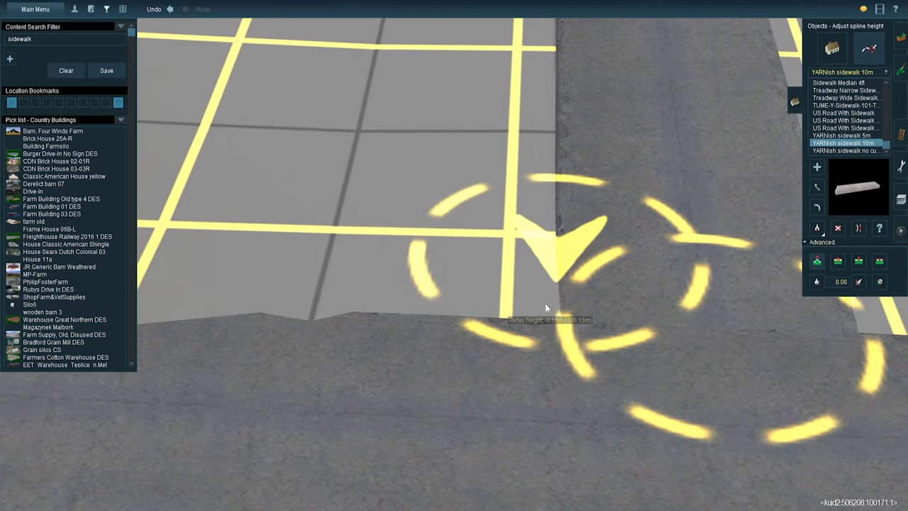
# Flatten the ground under the sidewalk with the Topology plateau tool.
pyautogui.scroll(-5, 543, 307)
pyautogui.press('F2')
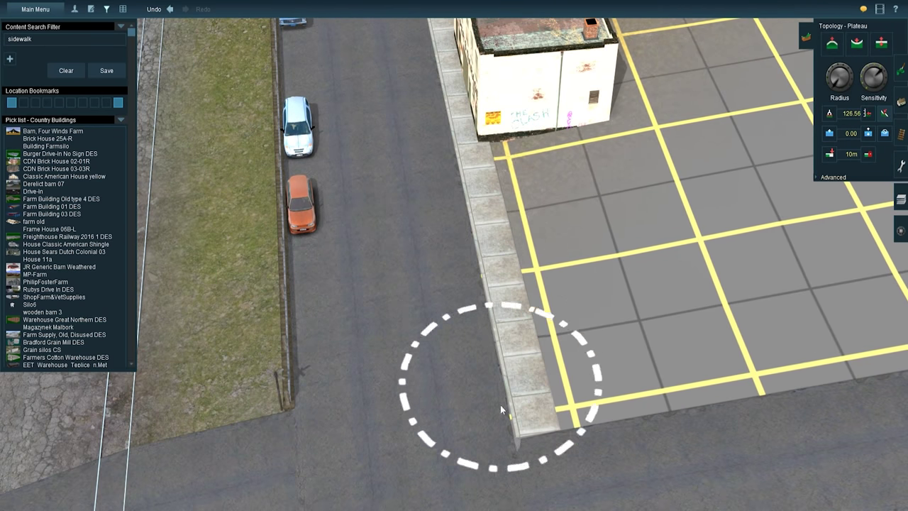
pyautogui.scroll(-3, 501, 404)
pyautogui.moveTo(471, 310); pyautogui.dragTo(420, 165, button='right')
pyautogui.press('F3')
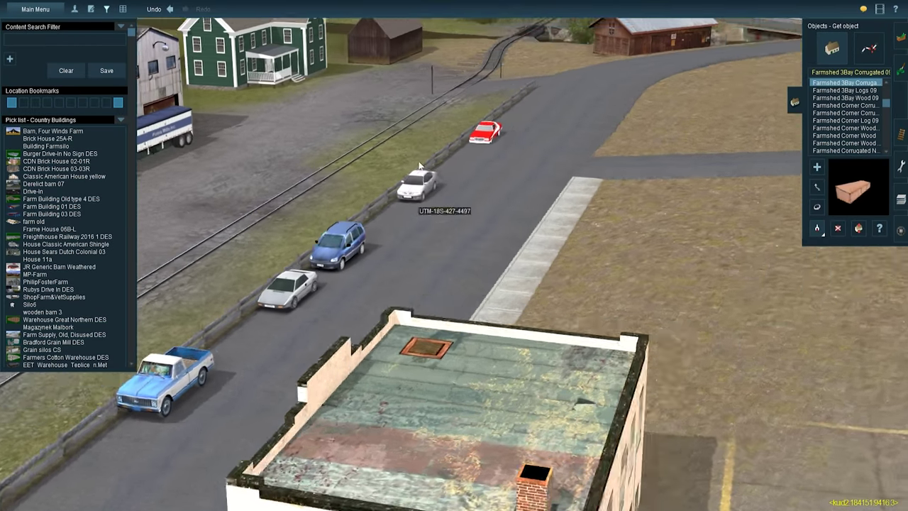
# Place the House Classic Revival beside the garage and CDN Brick House 03-01L by the road.
pyautogui.click(858, 94)
pyautogui.click(857, 94)
pyautogui.click(473, 260)
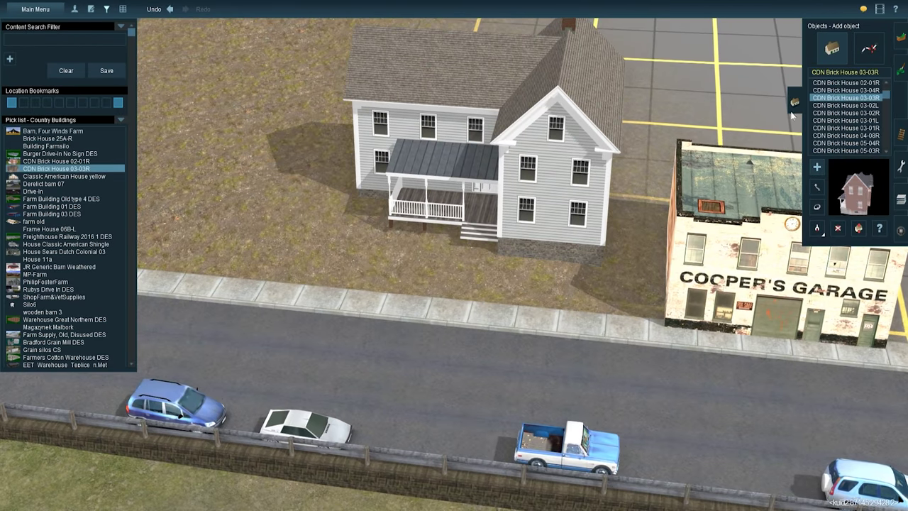
pyautogui.moveTo(593, 163); pyautogui.dragTo(497, 212, button='right')
pyautogui.click(449, 197)
pyautogui.moveTo(449, 197); pyautogui.dragTo(539, 191, button='right')
# Add CDN Brick Houses 03-02R and 02-01R, rotating each to face the road.
pyautogui.click(837, 113)
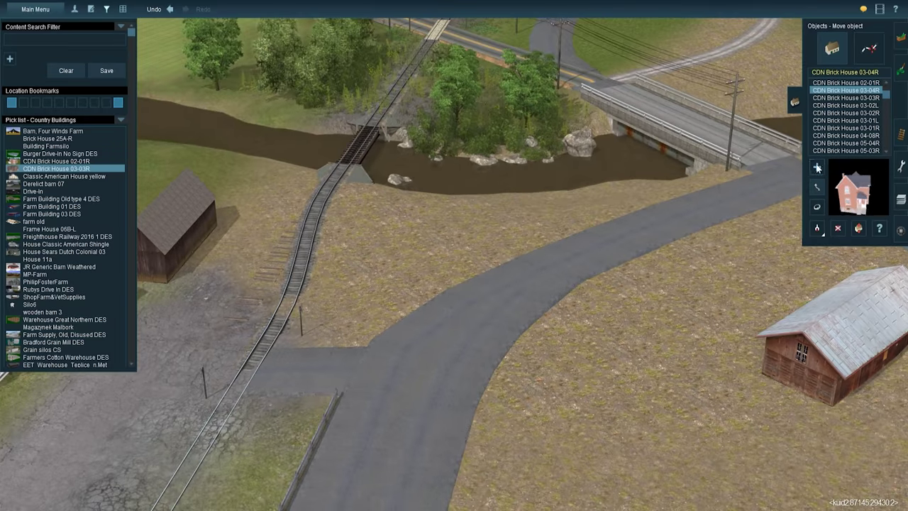
pyautogui.click(464, 213)
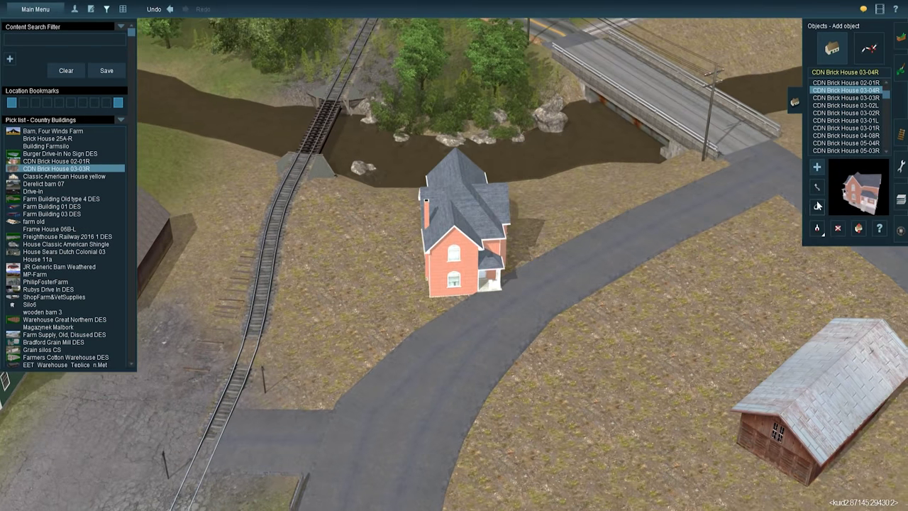
pyautogui.press('r')
pyautogui.moveTo(426, 248); pyautogui.dragTo(397, 261)
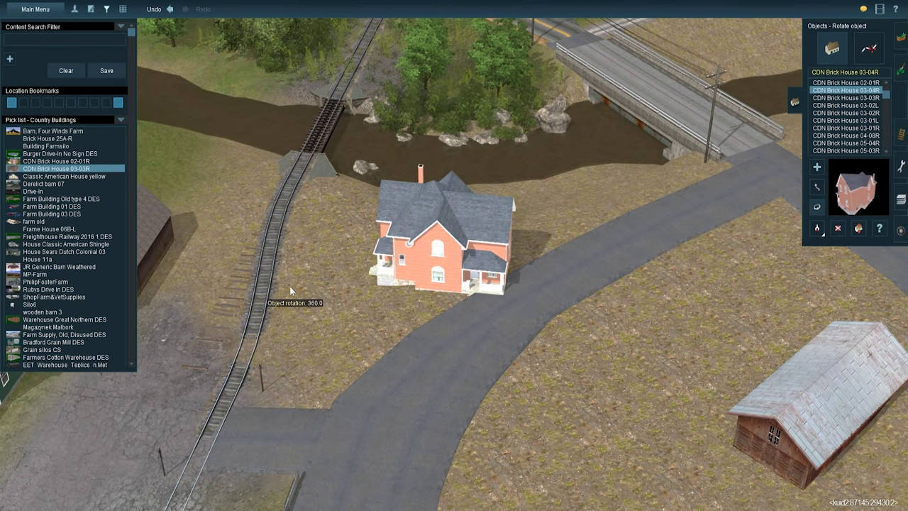
pyautogui.moveTo(289, 286); pyautogui.dragTo(398, 234, button='right')
pyautogui.click(844, 83)
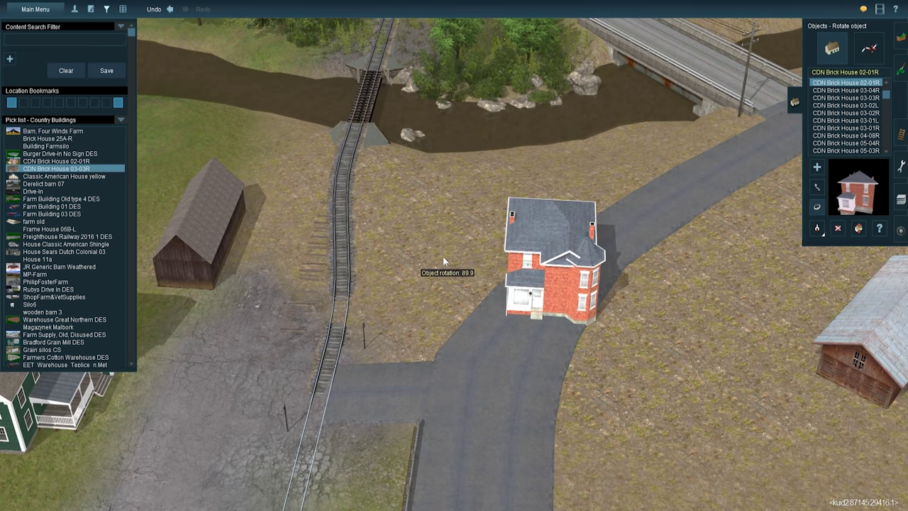
pyautogui.moveTo(442, 257); pyautogui.dragTo(781, 178)
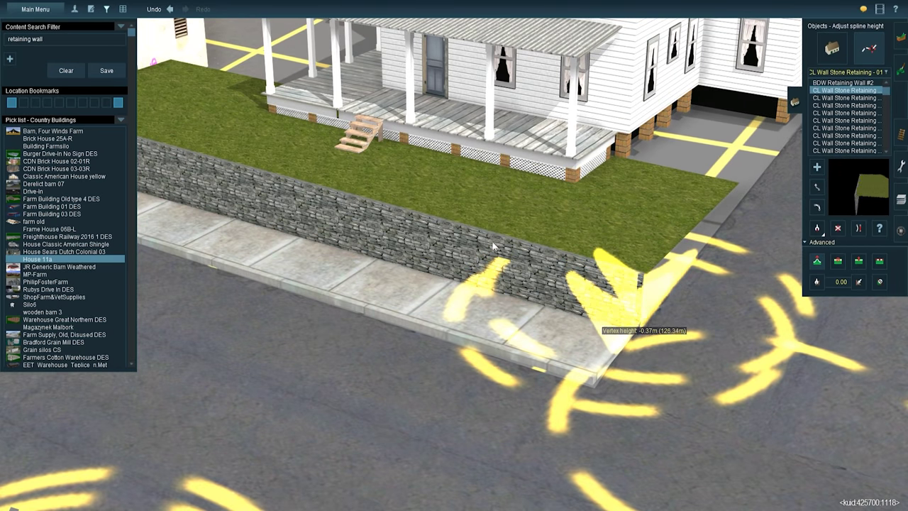
# Orbit and zoom around the white house's lawn corner and stone retaining wall.
pyautogui.moveTo(493, 244); pyautogui.dragTo(628, 394, button='right')
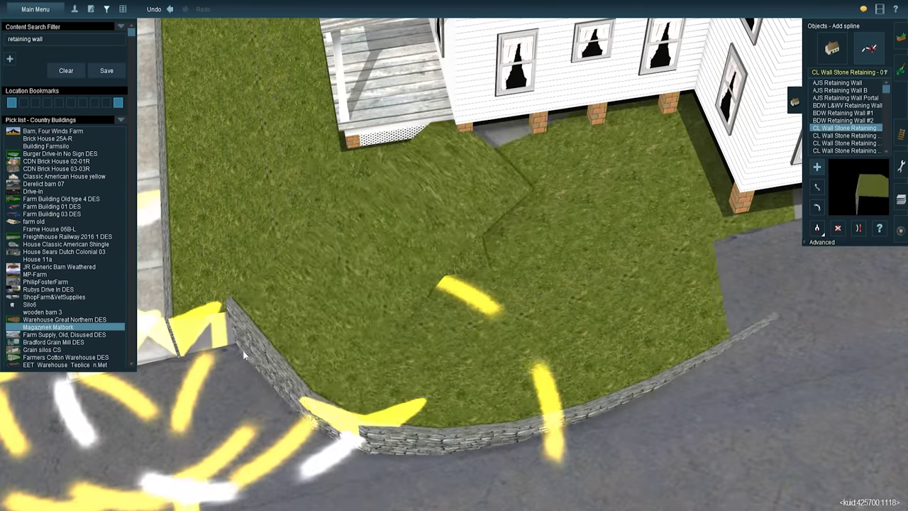
pyautogui.moveTo(244, 355); pyautogui.dragTo(180, 358, button='right')
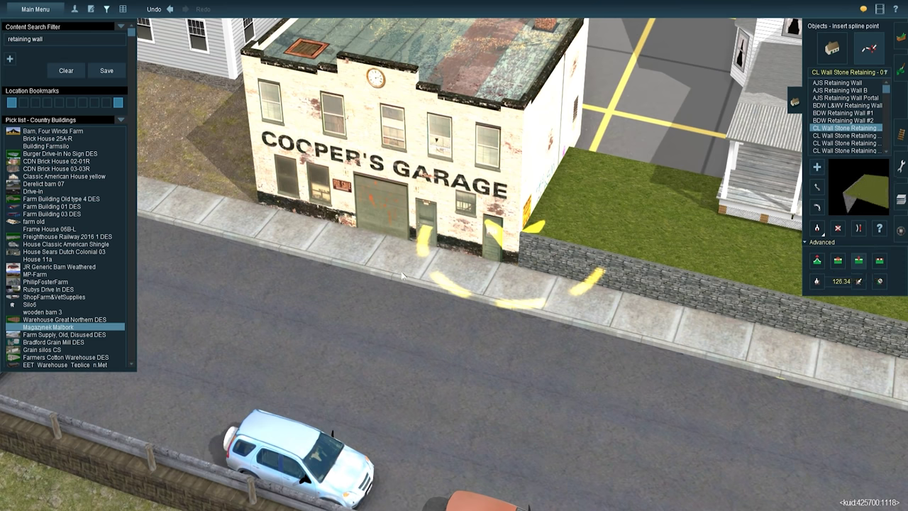
pyautogui.scroll(10, 321, 252)
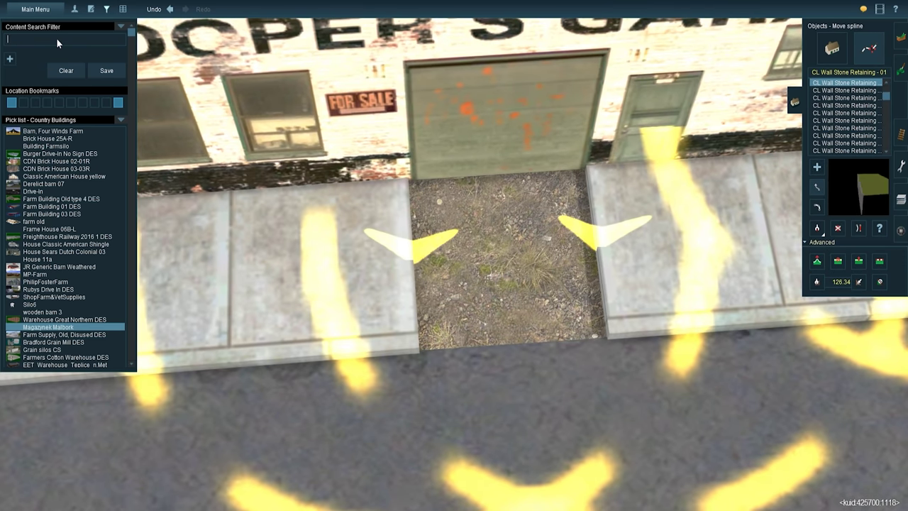
# Place the YARNish sidewalk driveway cut in the garage door gap, set its height, and switch to Details.
pyautogui.write('yard sidewalk')
pyautogui.click(834, 51)
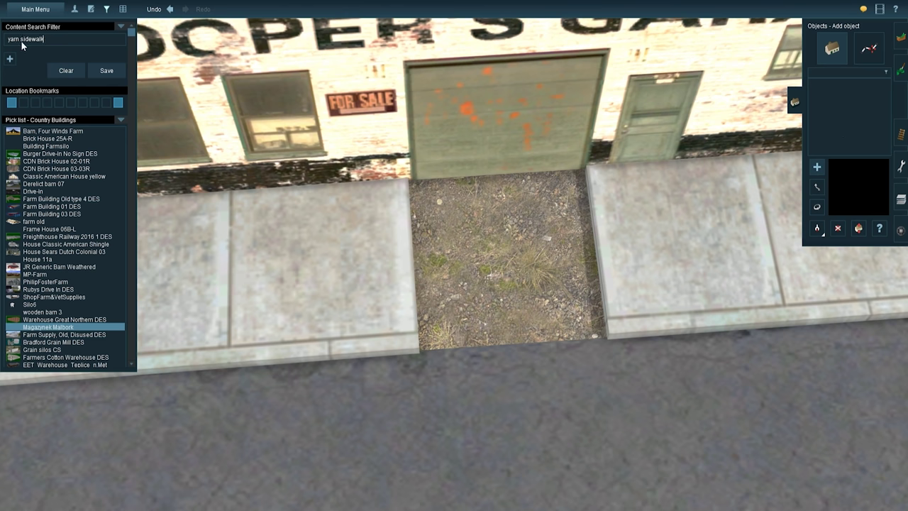
pyautogui.click(864, 105)
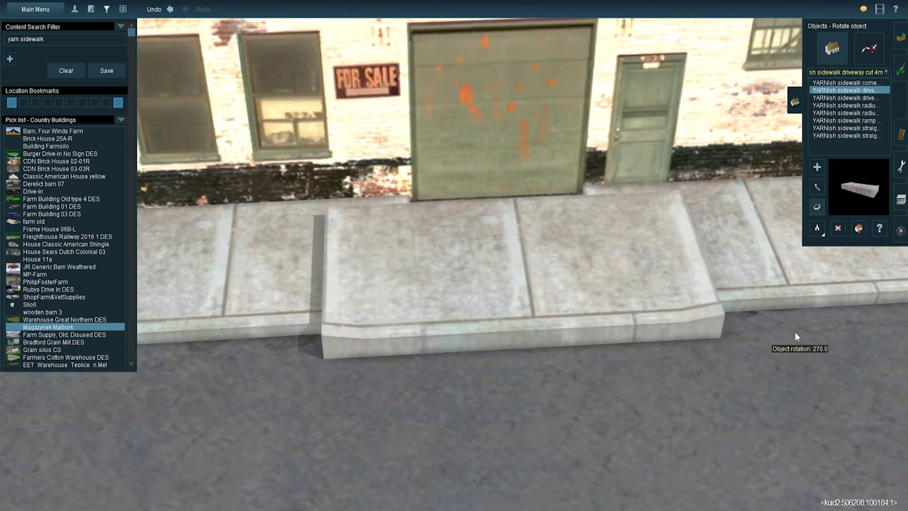
pyautogui.scroll(-5, 326, 274)
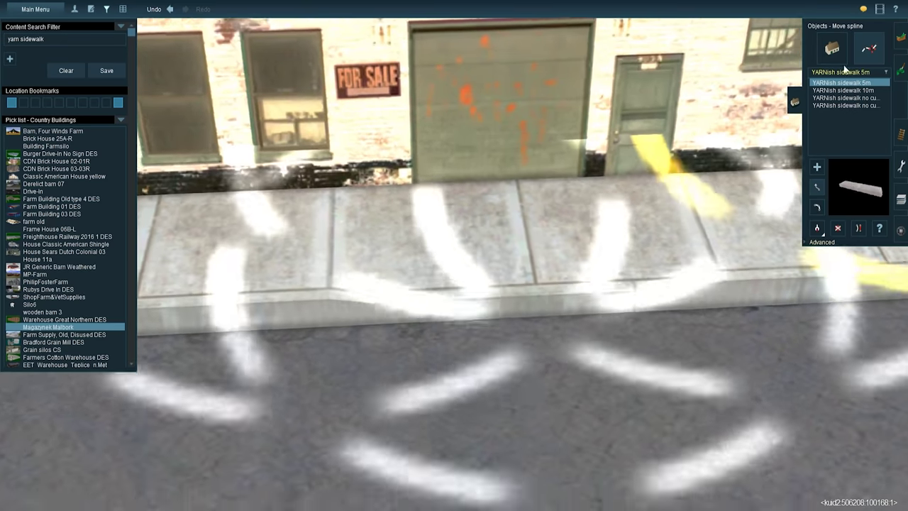
pyautogui.press('h')
pyautogui.scroll(-3, 497, 326)
pyautogui.scroll(-4, 454, 295)
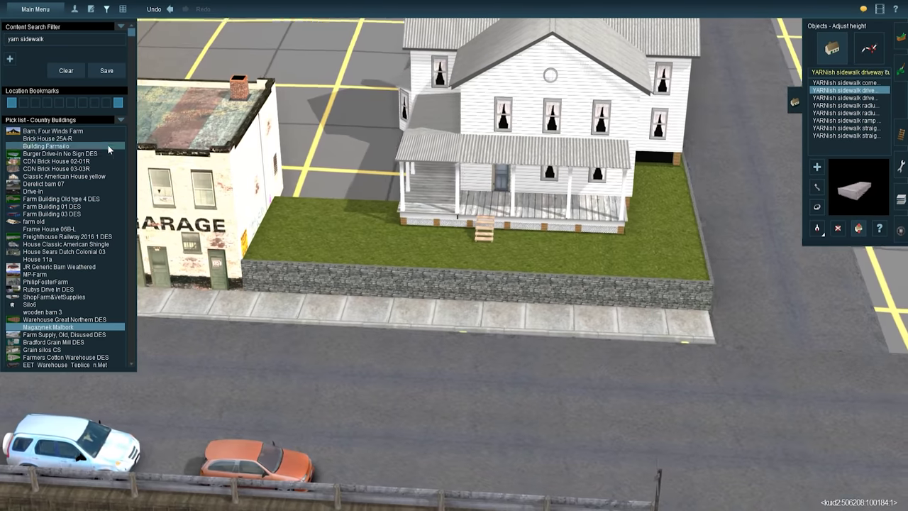
pyautogui.click(120, 119)
pyautogui.click(238, 204)
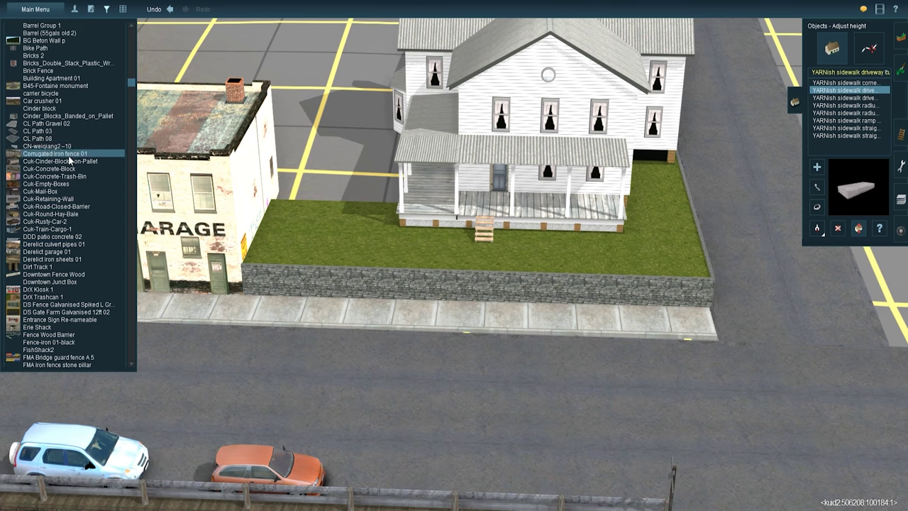
# Place Stairs Rock and Concrete on the retaining wall facing the house, sunk -2.60 m.
pyautogui.click(836, 118)
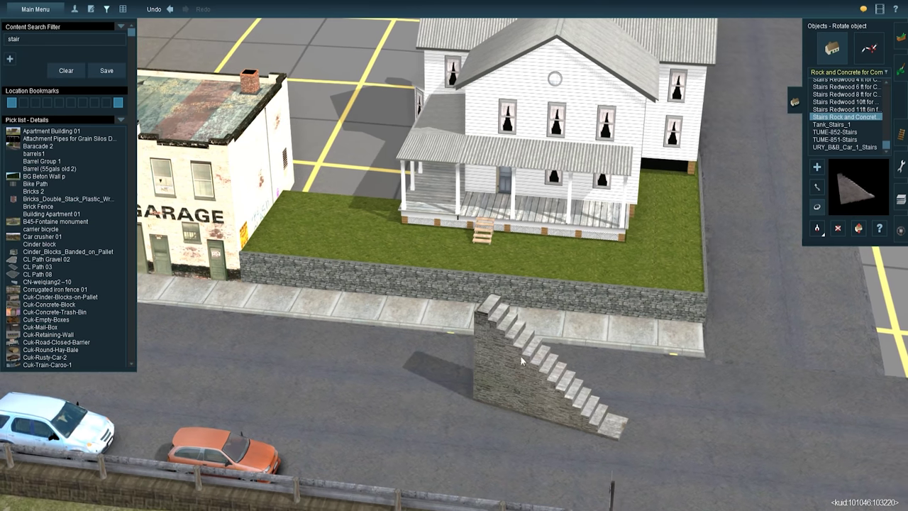
pyautogui.moveTo(513, 355); pyautogui.dragTo(403, 338)
pyautogui.click(816, 188)
pyautogui.click(813, 192)
pyautogui.moveTo(529, 397); pyautogui.dragTo(474, 283)
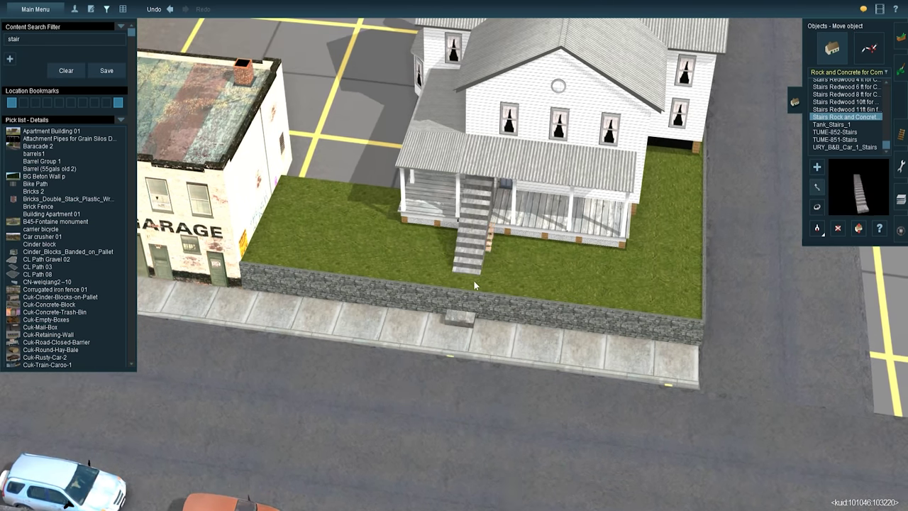
pyautogui.scroll(5, 499, 138)
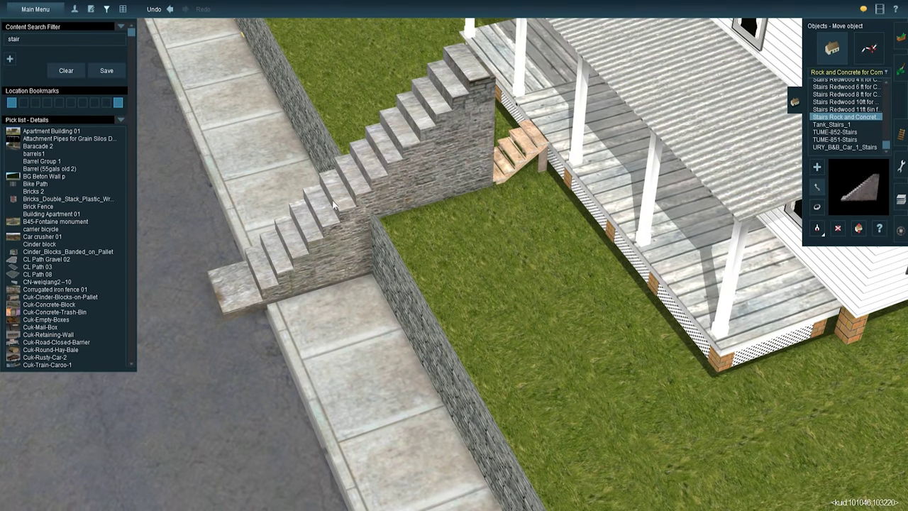
pyautogui.press('h')
pyautogui.moveTo(434, 166); pyautogui.dragTo(442, 188)
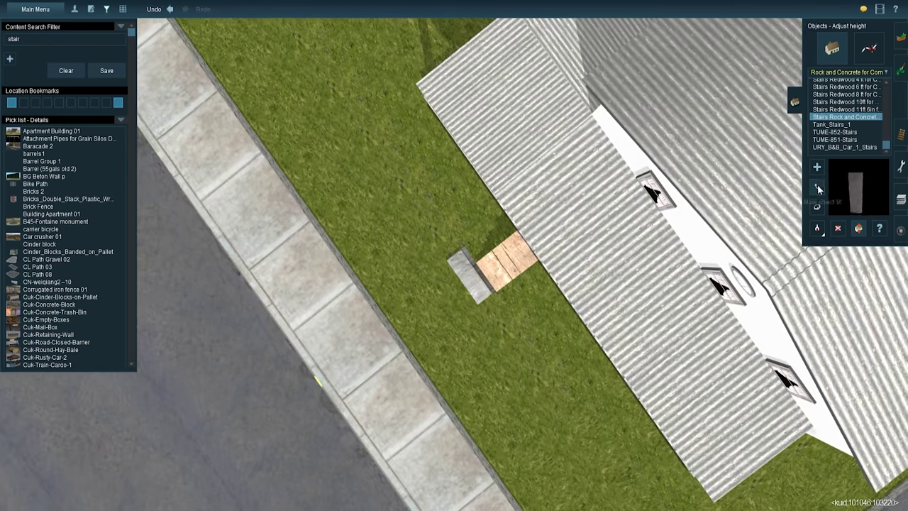
# Run CL Wall Stone Retaining sections along both sides of the stairway toward the porch.
pyautogui.click(814, 228)
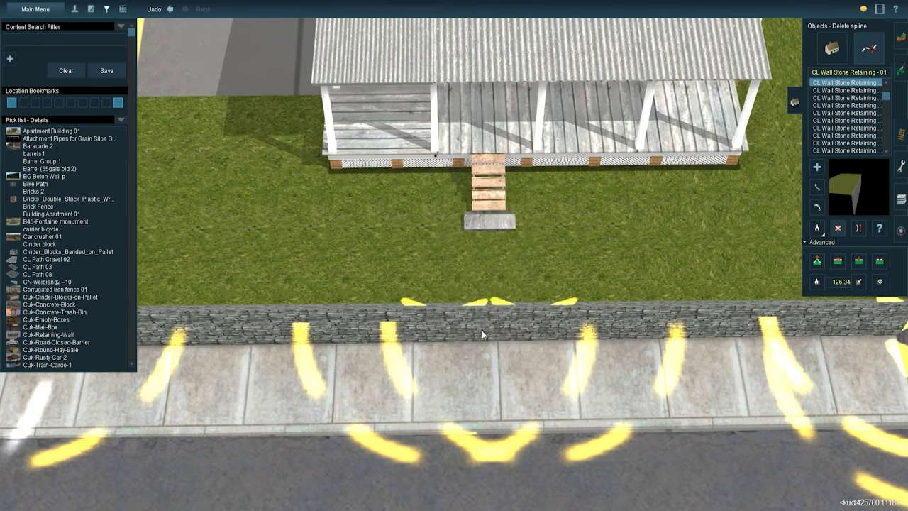
pyautogui.click(481, 329)
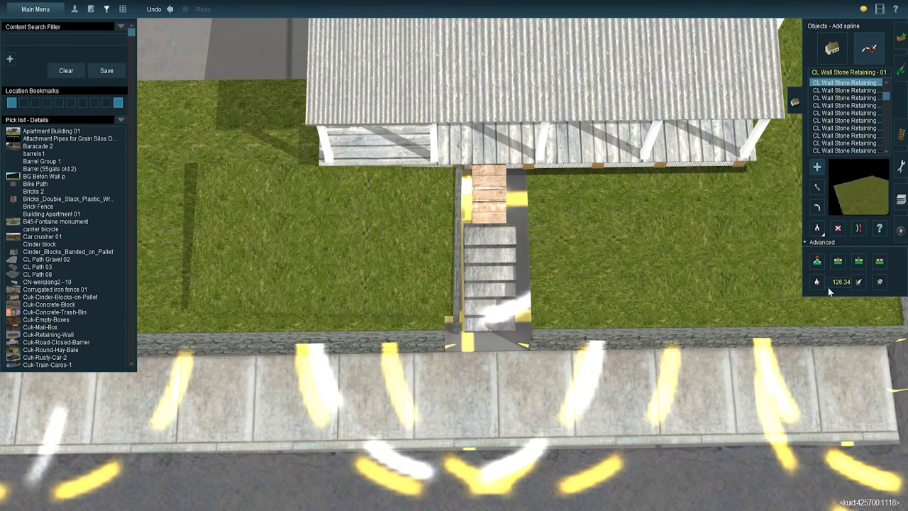
pyautogui.moveTo(520, 217); pyautogui.dragTo(523, 338, button='right')
pyautogui.scroll(3, 523, 337)
pyautogui.scroll(-3, 523, 338)
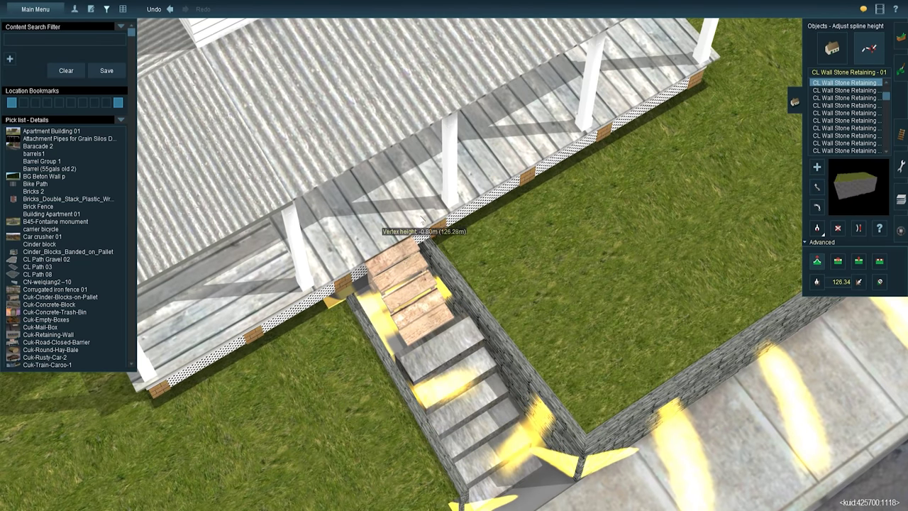
pyautogui.moveTo(422, 217); pyautogui.dragTo(856, 264, button='right')
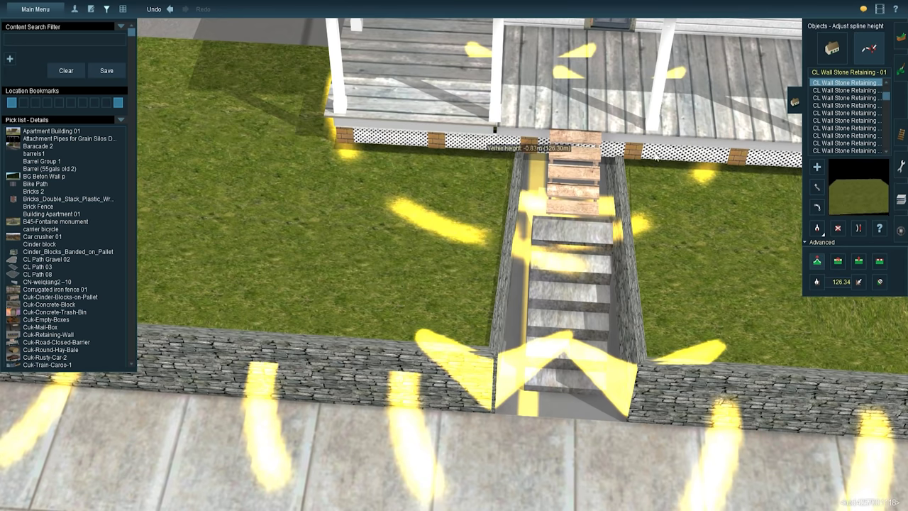
pyautogui.scroll(-3, 774, 183)
pyautogui.click(817, 187)
pyautogui.moveTo(711, 278); pyautogui.dragTo(506, 272)
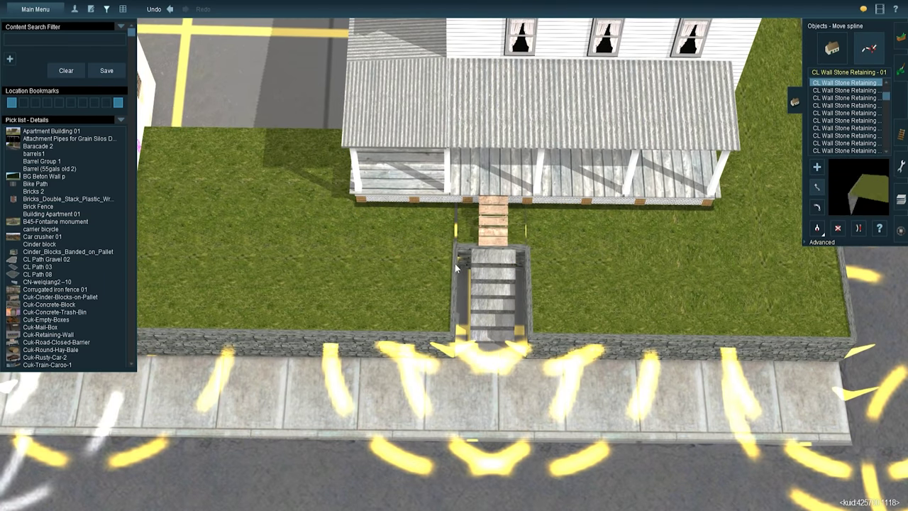
pyautogui.moveTo(456, 268); pyautogui.dragTo(451, 271, button='right')
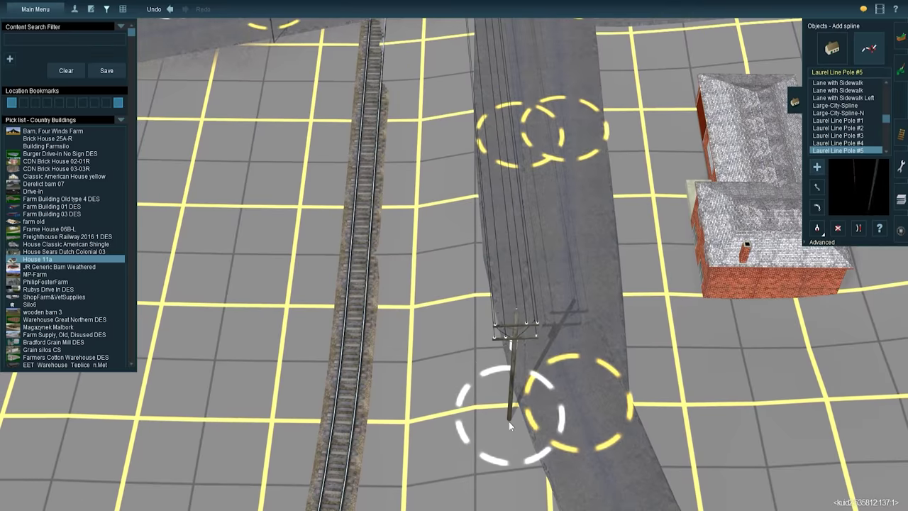
# Scroll through the asset pick list toward Road Markings & Signs.
pyautogui.scroll(-5, 456, 396)
pyautogui.scroll(5, 455, 396)
pyautogui.scroll(-6, 455, 396)
pyautogui.scroll(4, 489, 150)
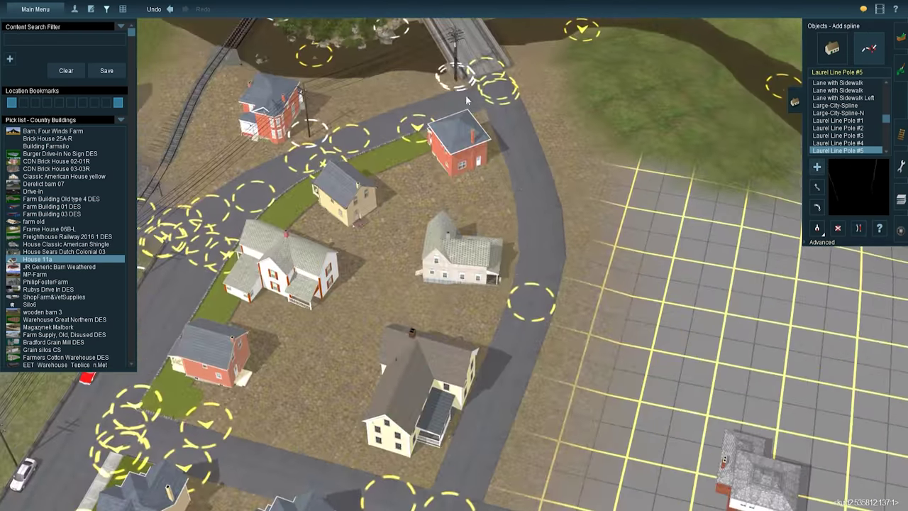
pyautogui.scroll(5, 489, 150)
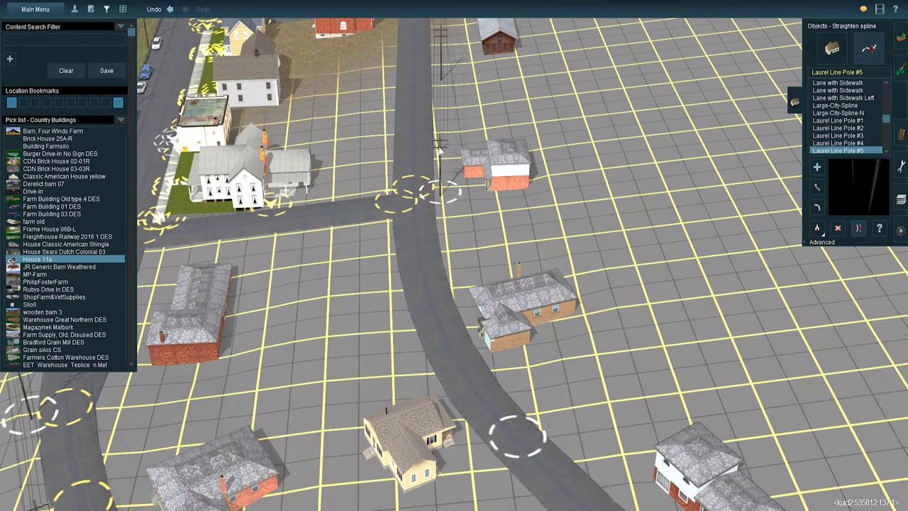
pyautogui.scroll(-5, 440, 149)
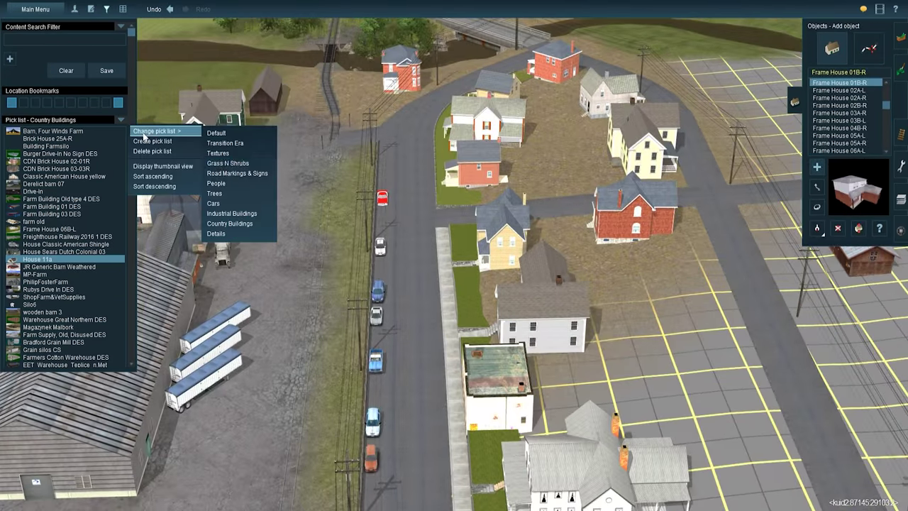
# Lay a JR RM White Single Solid line along the road edge by the parked cars.
pyautogui.click(83, 177)
pyautogui.scroll(10, 398, 316)
pyautogui.press('h')
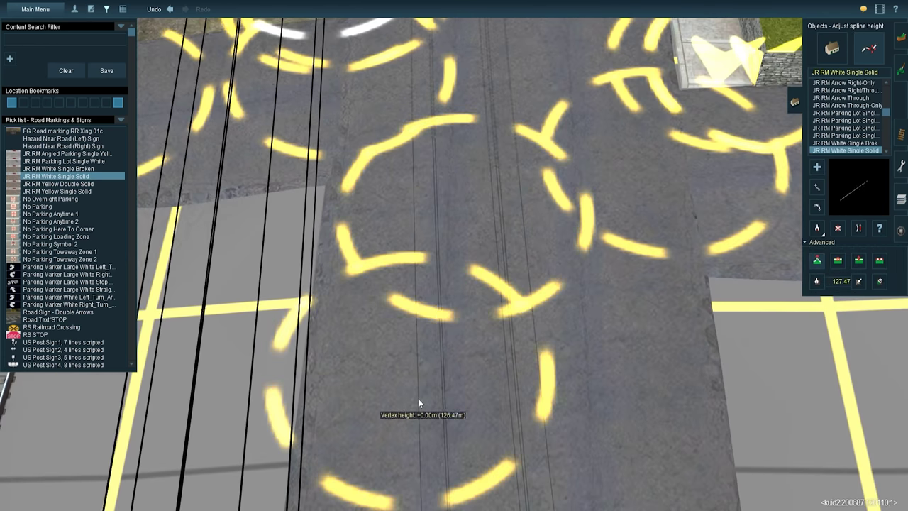
pyautogui.scroll(-10, 467, 237)
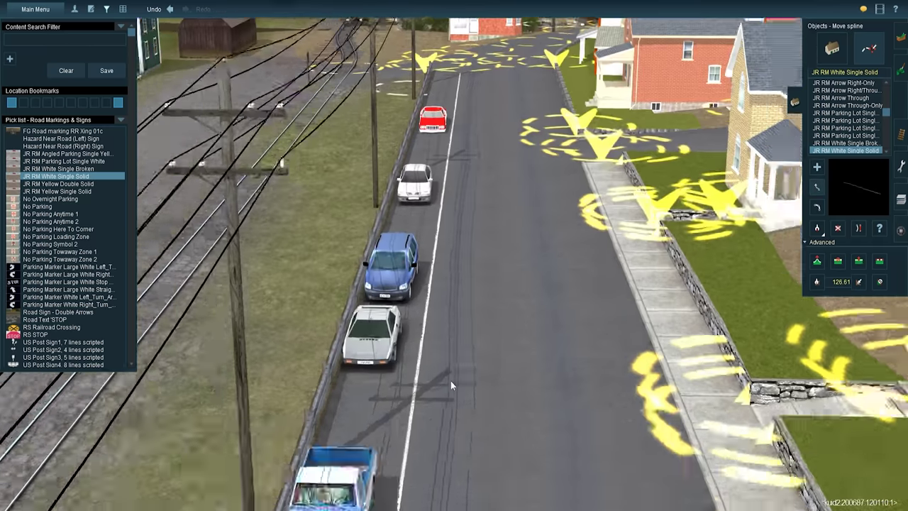
pyautogui.scroll(5, 450, 380)
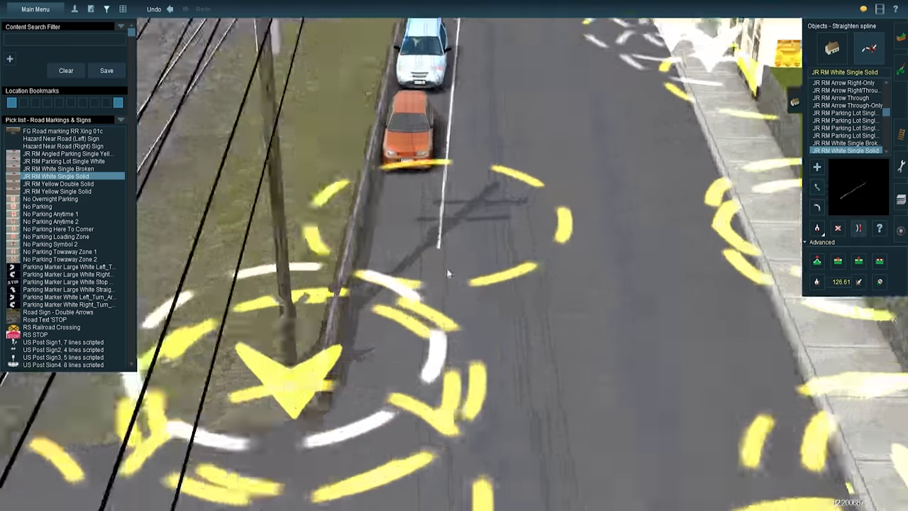
pyautogui.scroll(5, 448, 274)
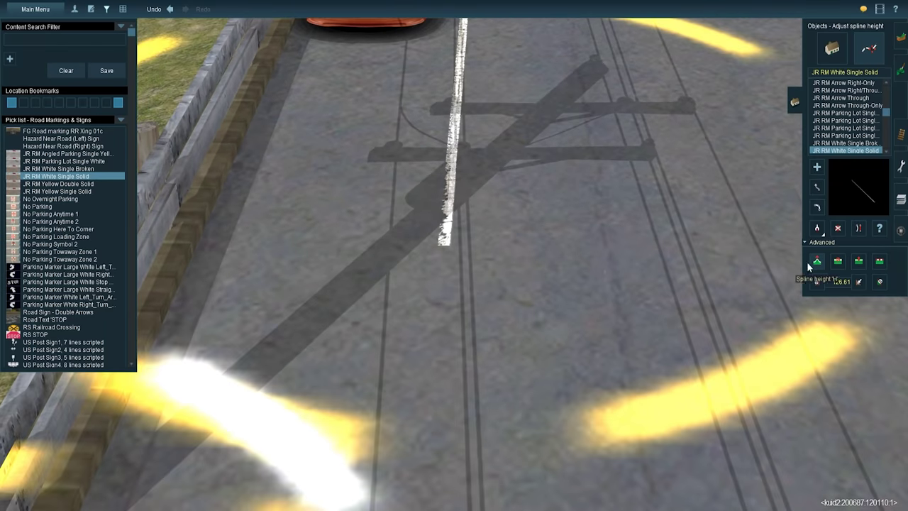
pyautogui.scroll(2, 440, 254)
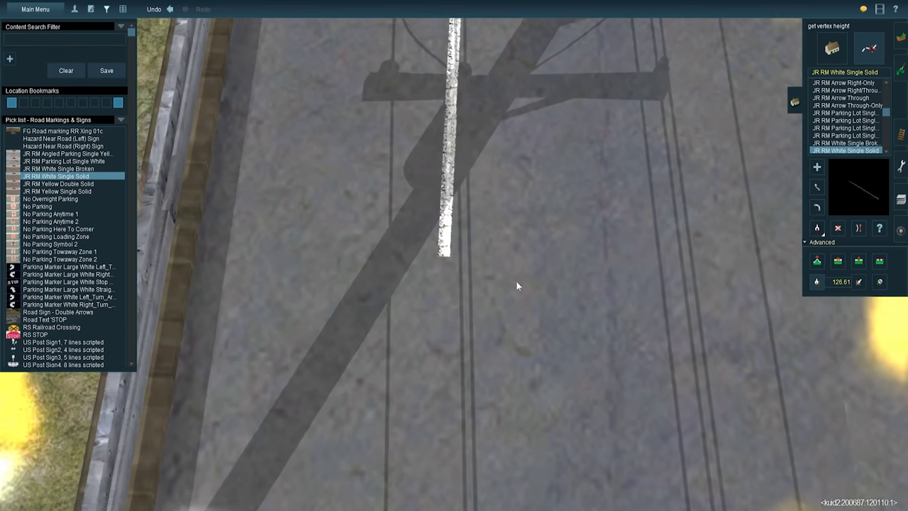
pyautogui.scroll(-8, 516, 280)
pyautogui.scroll(10, 469, 232)
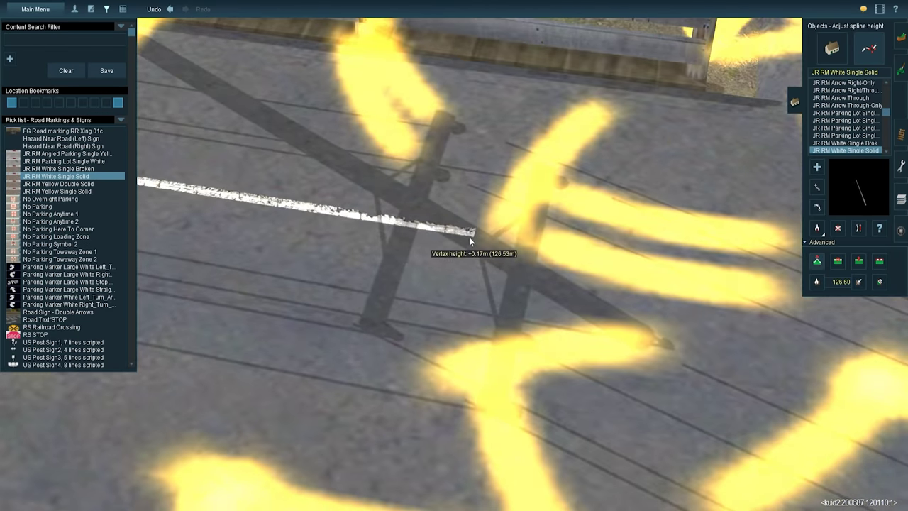
pyautogui.scroll(-8, 469, 237)
# Refine the edge line's points and vertex heights to sit on the road at 126.60.
pyautogui.press('m')
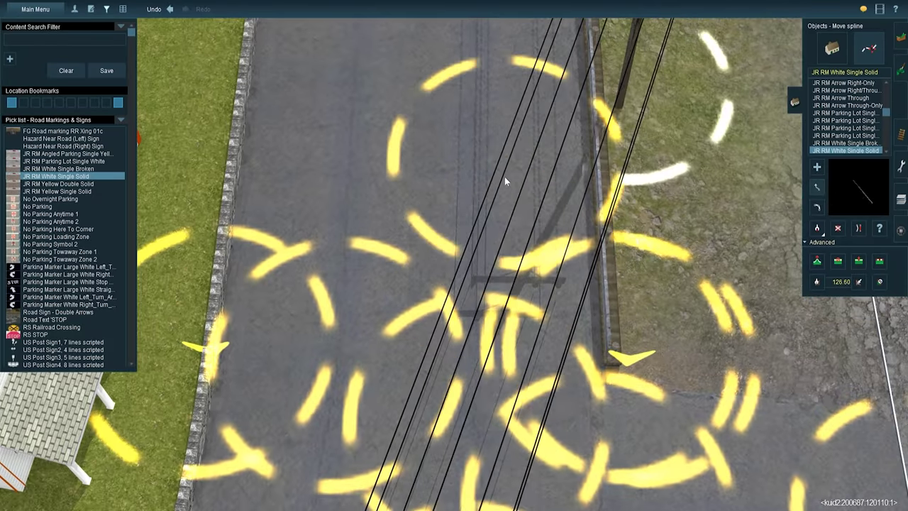
pyautogui.scroll(-5, 505, 179)
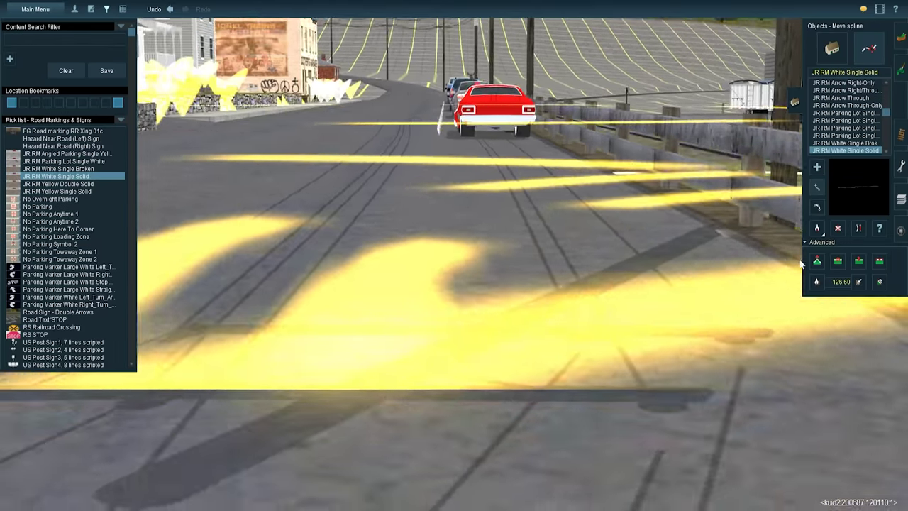
pyautogui.scroll(6, 430, 245)
pyautogui.press('h')
pyautogui.scroll(2, 436, 287)
pyautogui.scroll(-5, 435, 296)
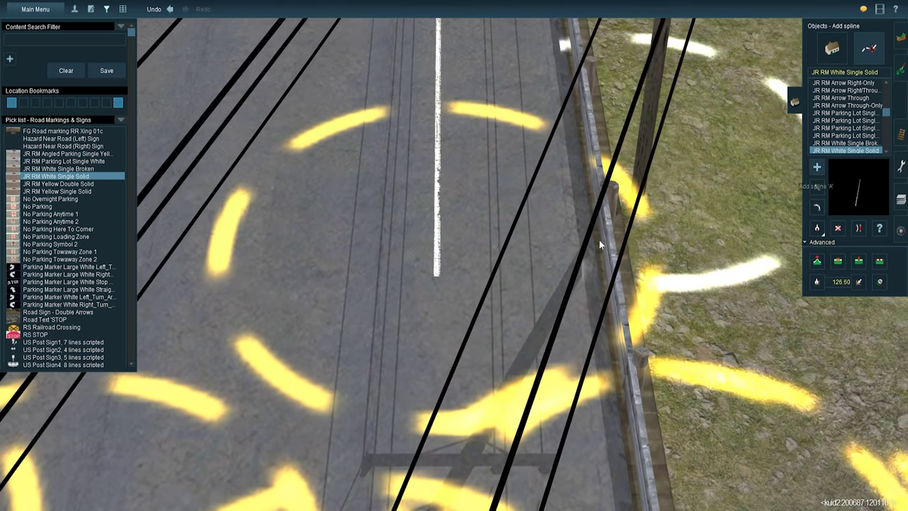
pyautogui.scroll(5, 521, 264)
pyautogui.press('m')
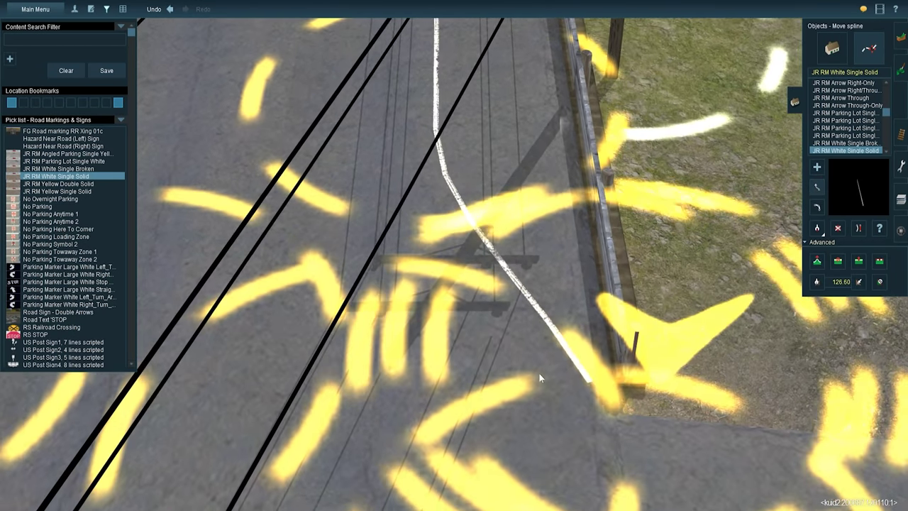
pyautogui.scroll(-5, 539, 378)
pyautogui.scroll(5, 401, 95)
pyautogui.press('h')
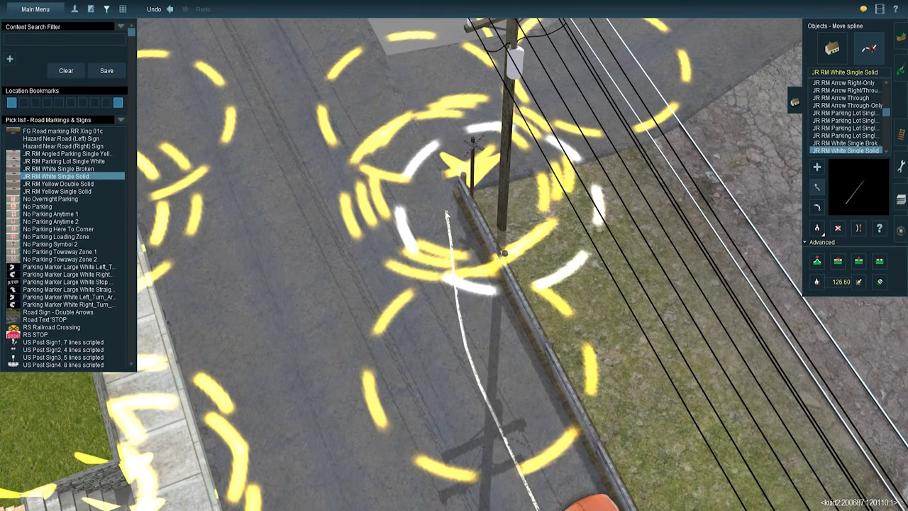
pyautogui.moveTo(447, 212); pyautogui.dragTo(838, 151, button='right')
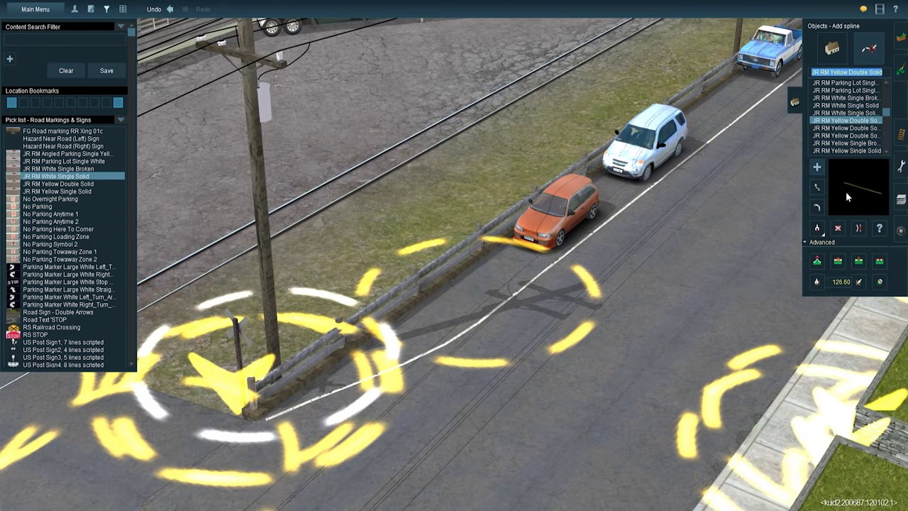
# Apply the sampled road height to the double yellow centre line and reposition its end.
pyautogui.scroll(-5, 433, 337)
pyautogui.scroll(5, 465, 215)
pyautogui.hotkey('shift', 'h')
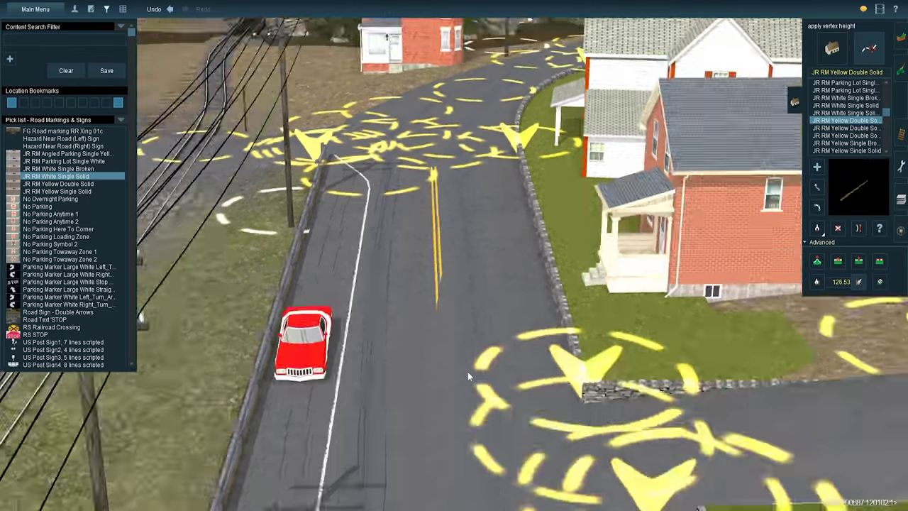
pyautogui.moveTo(464, 388); pyautogui.dragTo(818, 284, button='right')
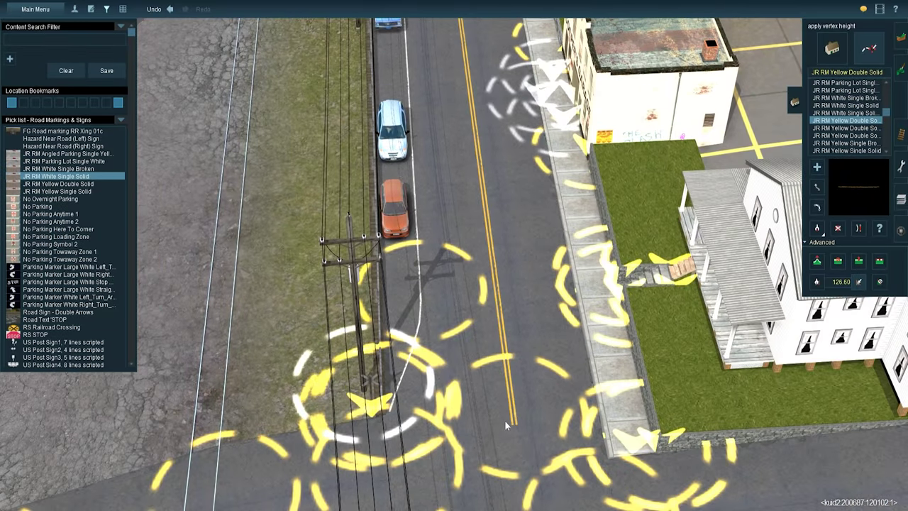
pyautogui.moveTo(504, 420); pyautogui.dragTo(485, 235, button='right')
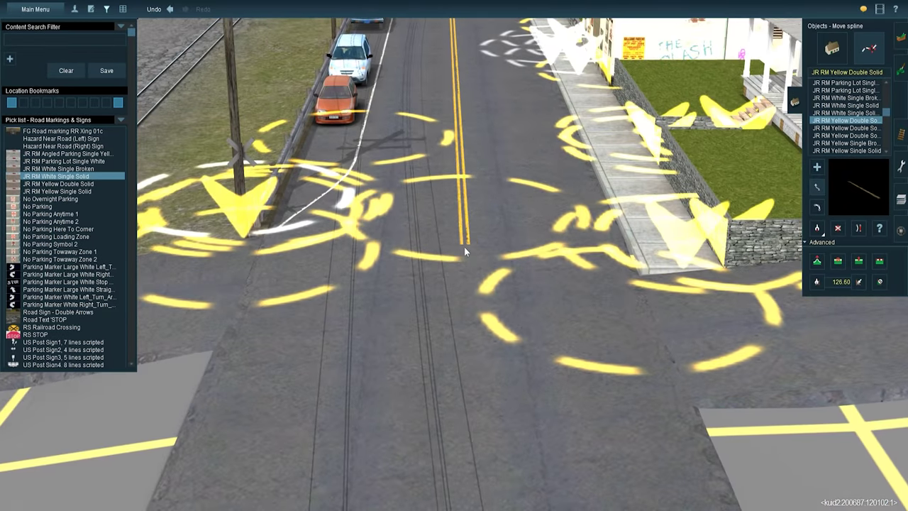
pyautogui.scroll(-3, 464, 246)
pyautogui.scroll(3, 458, 241)
# Start a JR RM White Single Solid line along the sidewalk side of the street.
pyautogui.click(817, 168)
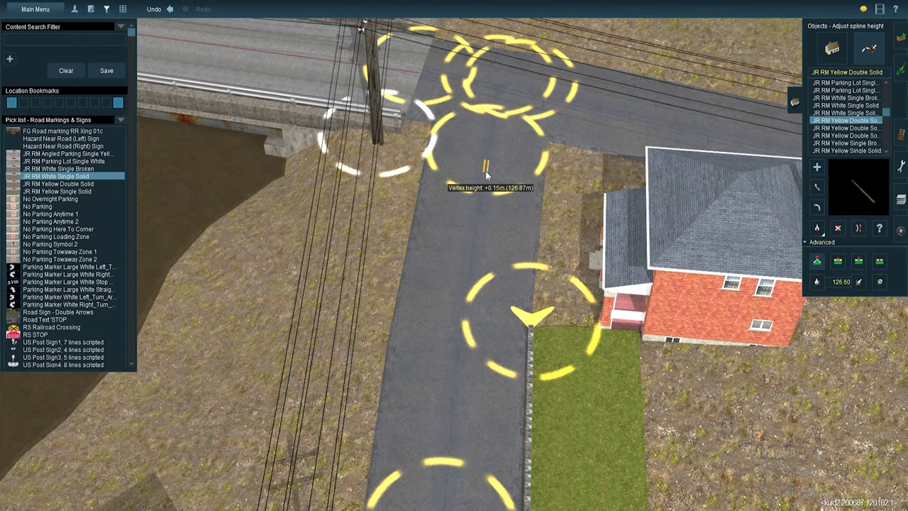
pyautogui.moveTo(486, 173); pyautogui.dragTo(438, 267, button='right')
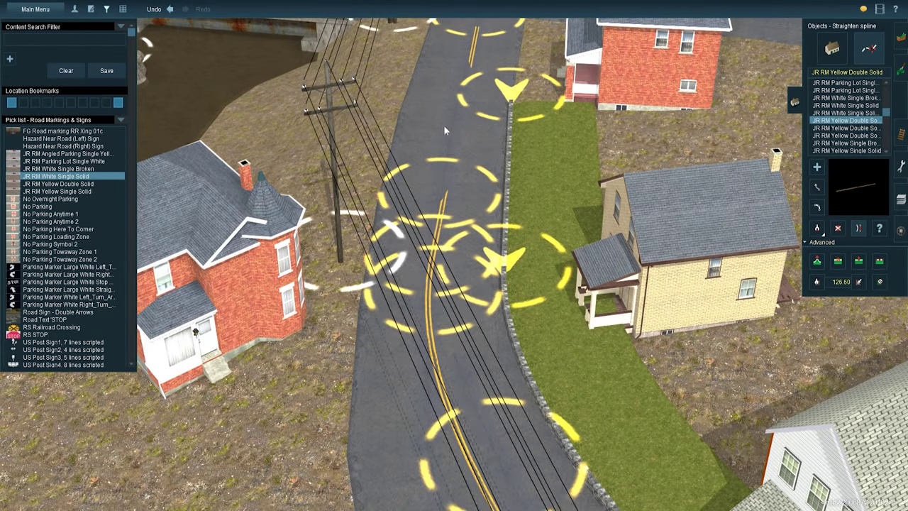
pyautogui.scroll(-3, 458, 135)
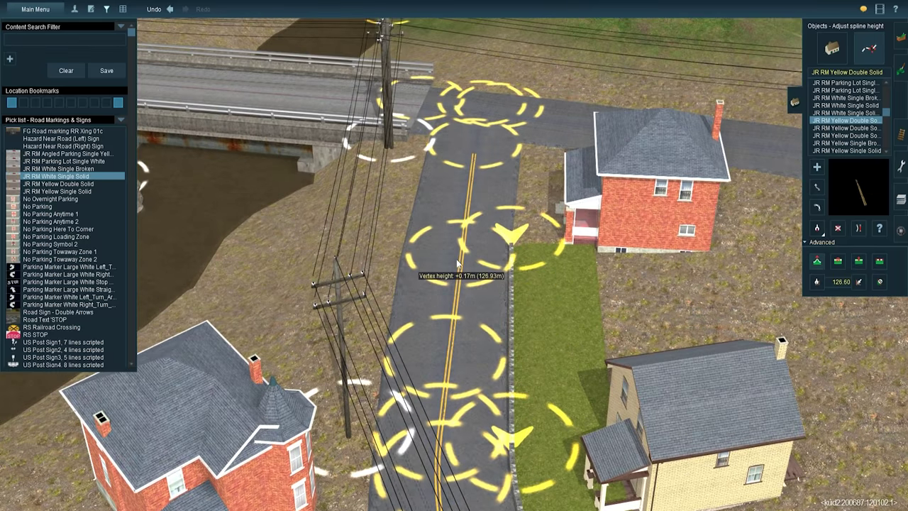
pyautogui.press('Up')
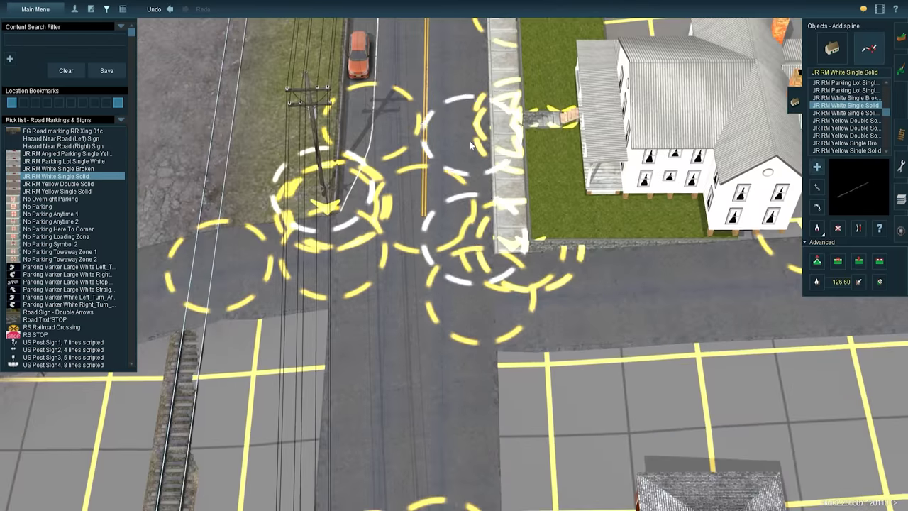
pyautogui.press('Right')
pyautogui.press('Left')
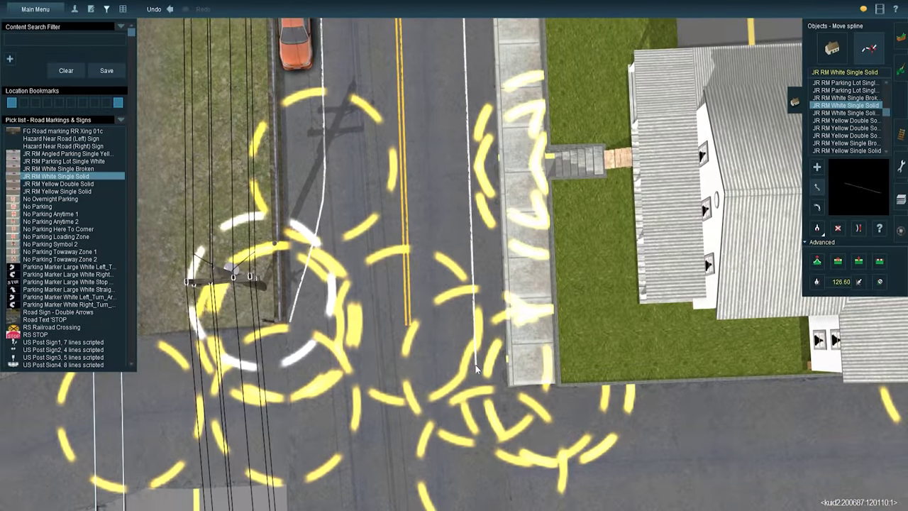
pyautogui.moveTo(475, 364); pyautogui.dragTo(458, 252, button='right')
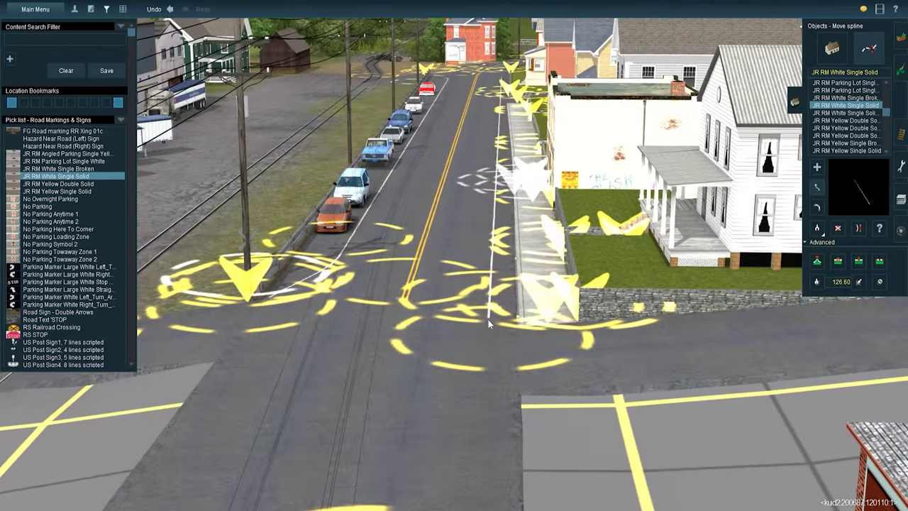
pyautogui.moveTo(488, 319); pyautogui.dragTo(857, 233, button='right')
pyautogui.moveTo(523, 205); pyautogui.dragTo(520, 308, button='right')
# Adjust the sidewalk-side white line's height and point positions along the street.
pyautogui.press('h')
pyautogui.click(869, 49)
pyautogui.press('m')
pyautogui.moveTo(582, 188); pyautogui.dragTo(816, 197, button='right')
pyautogui.press('s')
pyautogui.scroll(5, 447, 281)
# Paint grass texture over the bare grid ground beside the houses.
pyautogui.press('a')
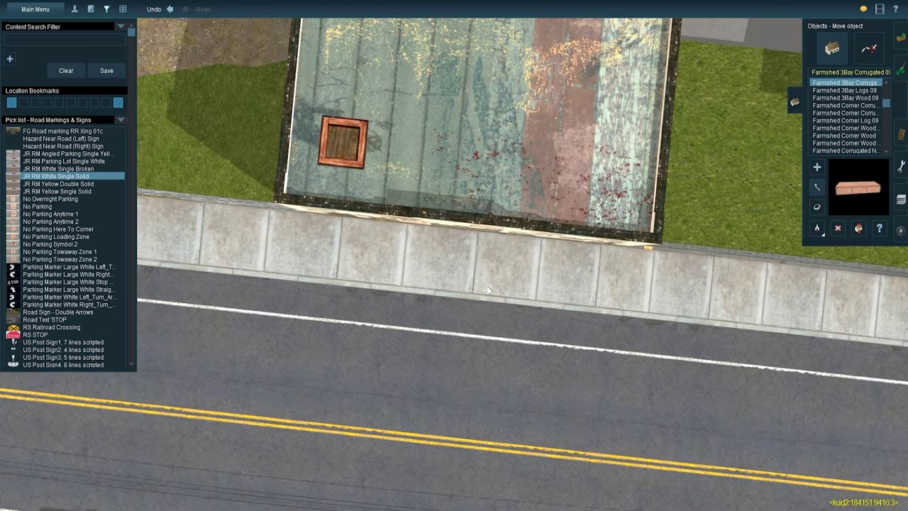
pyautogui.moveTo(487, 289); pyautogui.dragTo(470, 277, button='right')
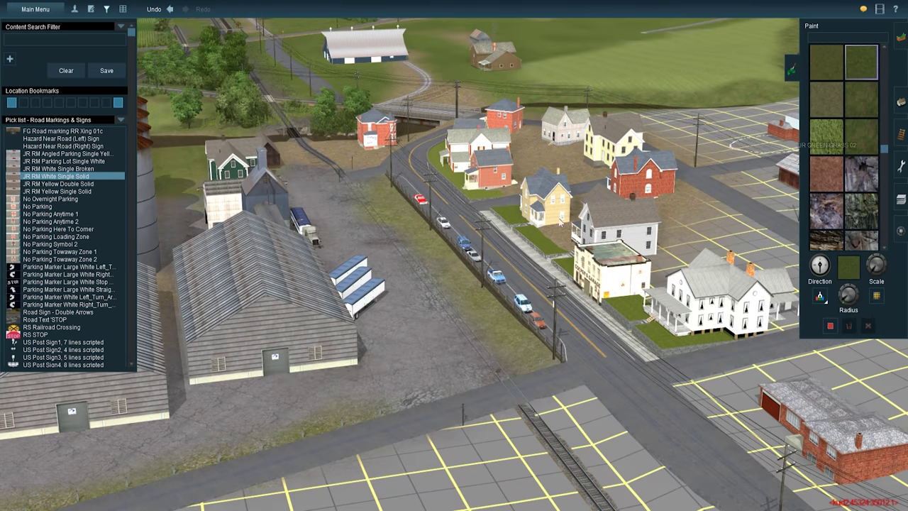
pyautogui.moveTo(559, 223); pyautogui.dragTo(421, 135, button='right')
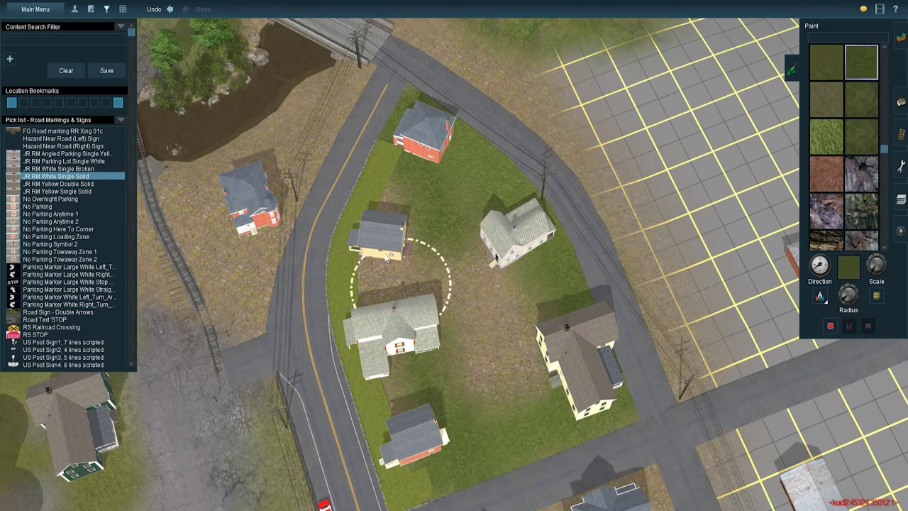
pyautogui.press('Down')
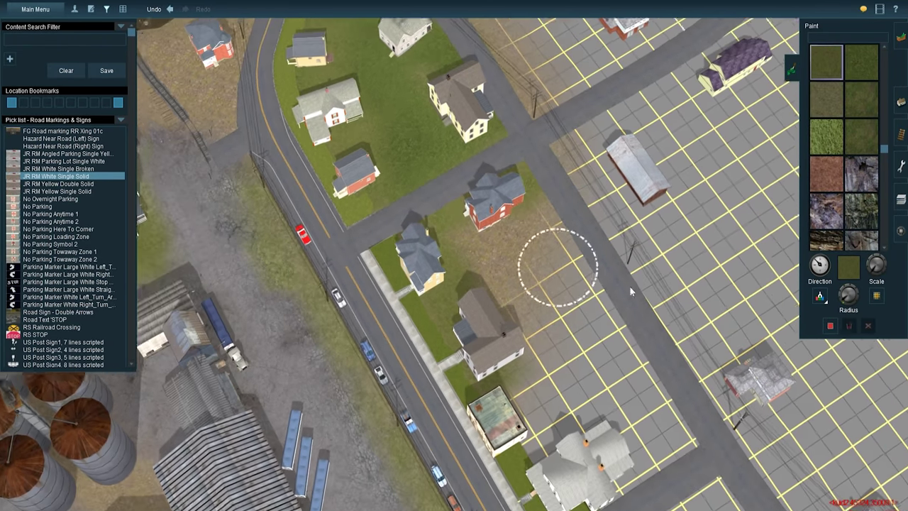
pyautogui.scroll(-5, 542, 316)
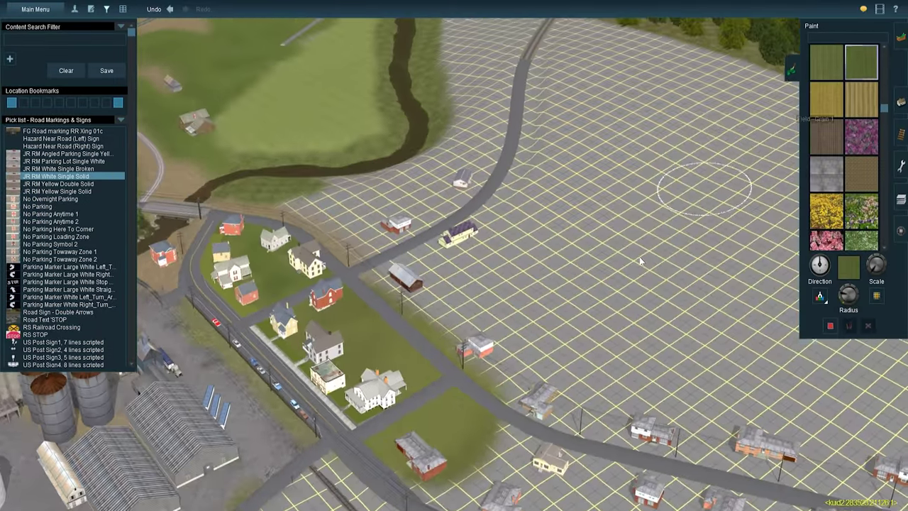
pyautogui.scroll(5, 557, 324)
pyautogui.moveTo(557, 325)
pyautogui.mouseDown()
pyautogui.moveTo(641, 295)
pyautogui.moveTo(564, 323)
pyautogui.moveTo(497, 290)
pyautogui.mouseUp()
pyautogui.moveTo(496, 290); pyautogui.dragTo(334, 263, button='right')
pyautogui.scroll(2, 468, 200)
pyautogui.scroll(-2, 468, 205)
# Extend the grass patch further up and review it toward the tree line.
pyautogui.moveTo(472, 199)
pyautogui.mouseDown()
pyautogui.moveTo(499, 162)
pyautogui.moveTo(517, 69)
pyautogui.mouseUp()
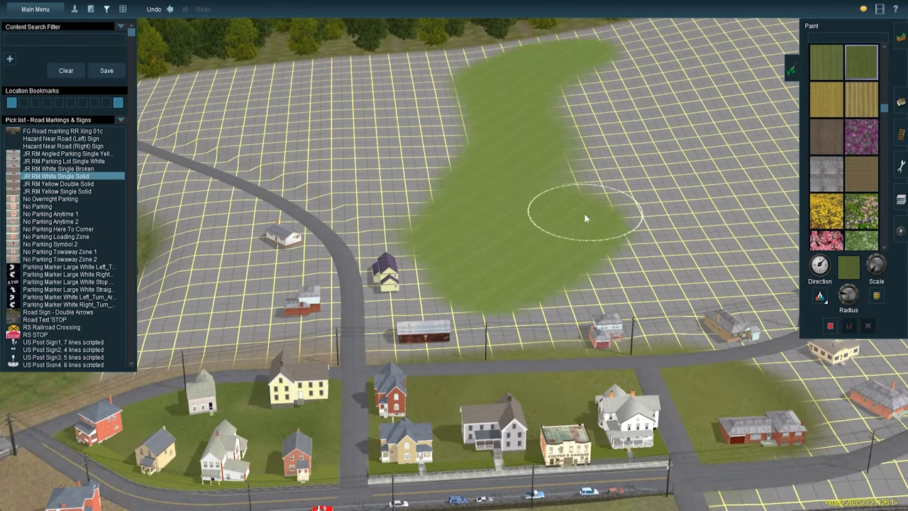
pyautogui.moveTo(586, 218); pyautogui.dragTo(517, 202, button='right')
pyautogui.scroll(-5, 450, 340)
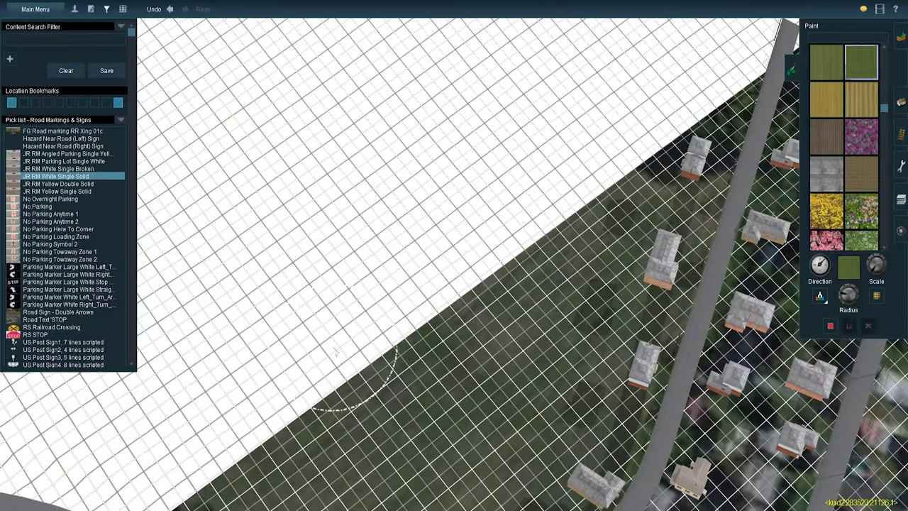
pyautogui.scroll(5, 536, 127)
pyautogui.moveTo(537, 128)
pyautogui.mouseDown(button='right')
pyautogui.moveTo(350, 298)
pyautogui.moveTo(309, 437)
pyautogui.mouseUp(button='right')
pyautogui.scroll(2, 288, 313)
pyautogui.scroll(-4, 425, 319)
pyautogui.scroll(3, 437, 318)
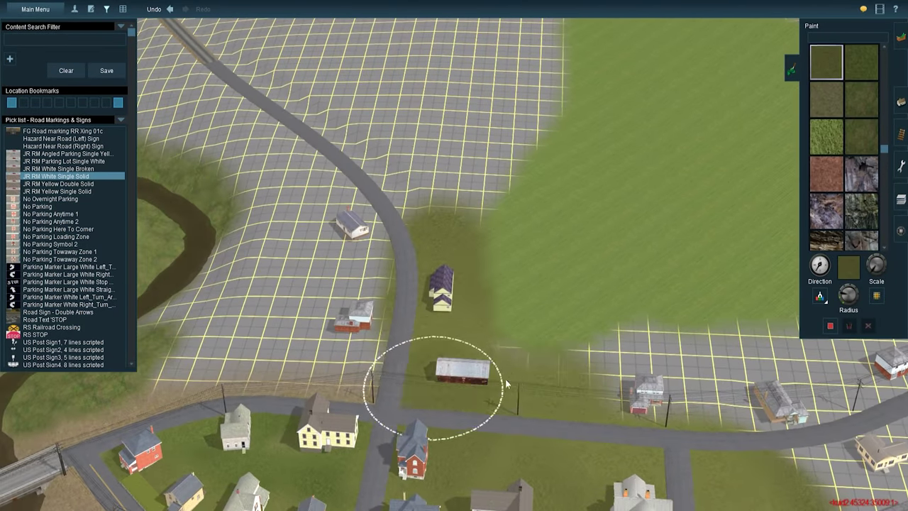
pyautogui.moveTo(541, 384); pyautogui.dragTo(496, 221, button='right')
pyautogui.scroll(-2, 497, 221)
pyautogui.scroll(1, 506, 208)
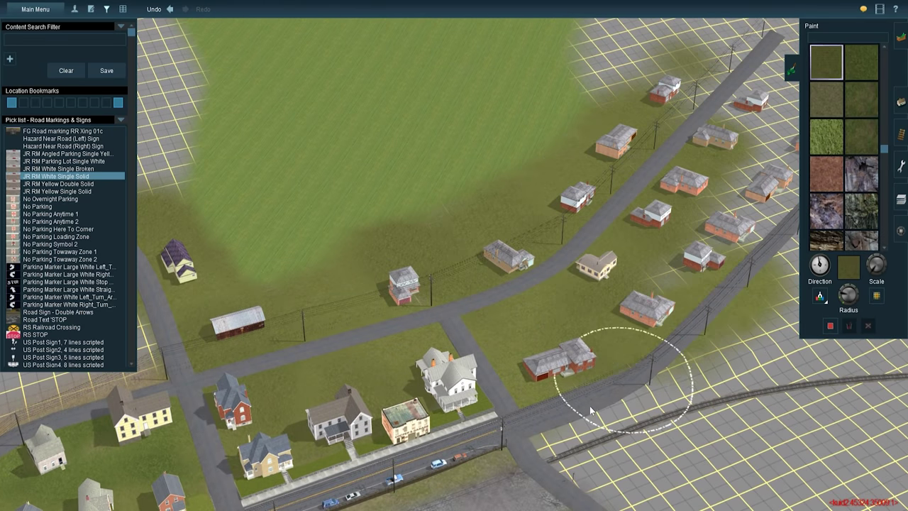
# Look over the river and bridge area, then return to placing objects.
pyautogui.moveTo(587, 408); pyautogui.dragTo(433, 206, button='right')
pyautogui.scroll(2, 495, 368)
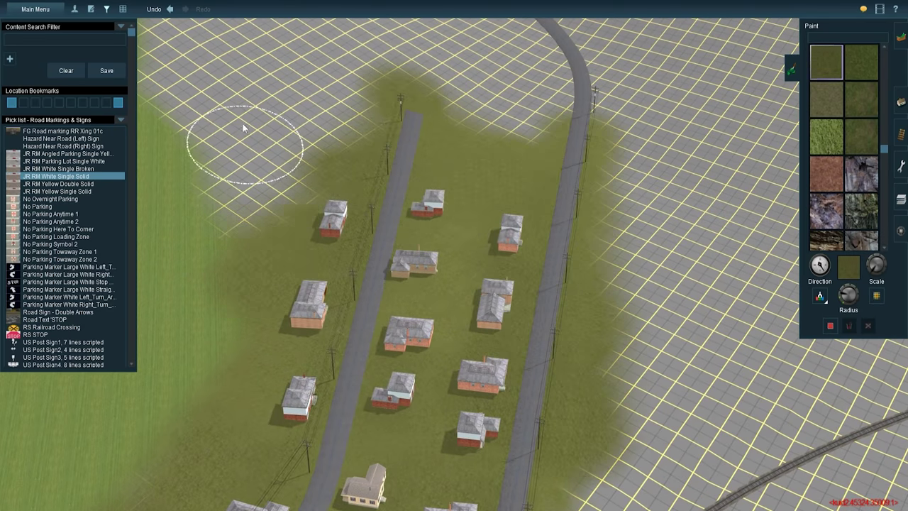
pyautogui.scroll(-2, 363, 383)
pyautogui.moveTo(363, 384); pyautogui.dragTo(478, 239, button='right')
pyautogui.scroll(2, 417, 159)
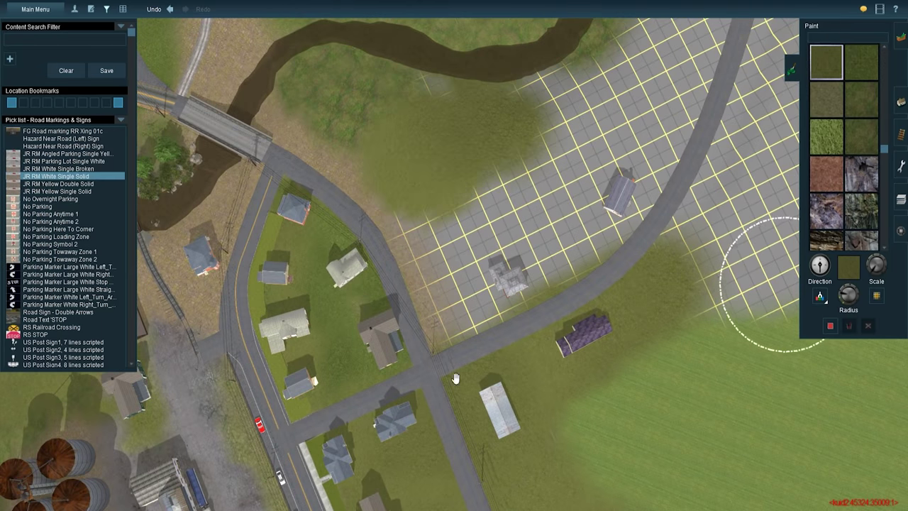
pyautogui.scroll(-2, 409, 208)
pyautogui.moveTo(409, 207); pyautogui.dragTo(426, 298, button='right')
pyautogui.press('F4')
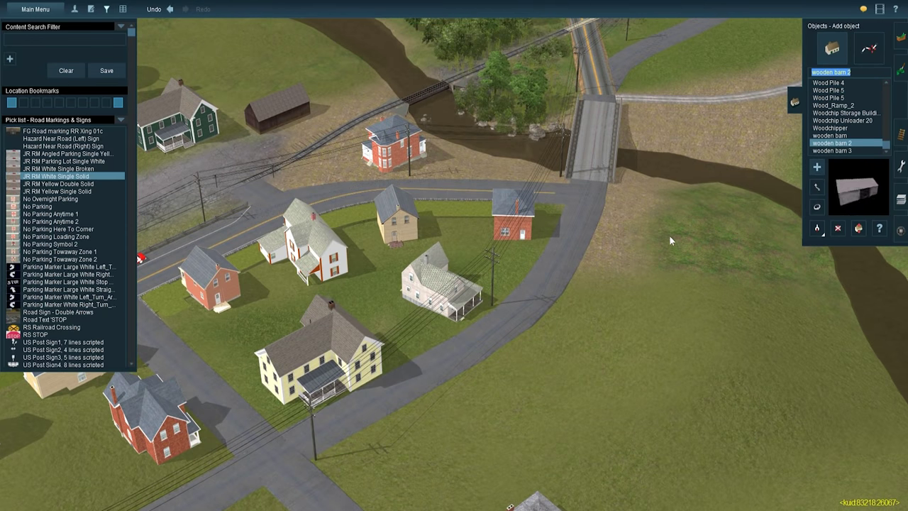
# Place Wooden Barn 2 on the grass by the river and rotate it.
pyautogui.click(669, 241)
pyautogui.scroll(3, 669, 240)
pyautogui.keyDown('shift'); pyautogui.moveTo(432, 206); pyautogui.dragTo(343, 213); pyautogui.keyUp('shift')
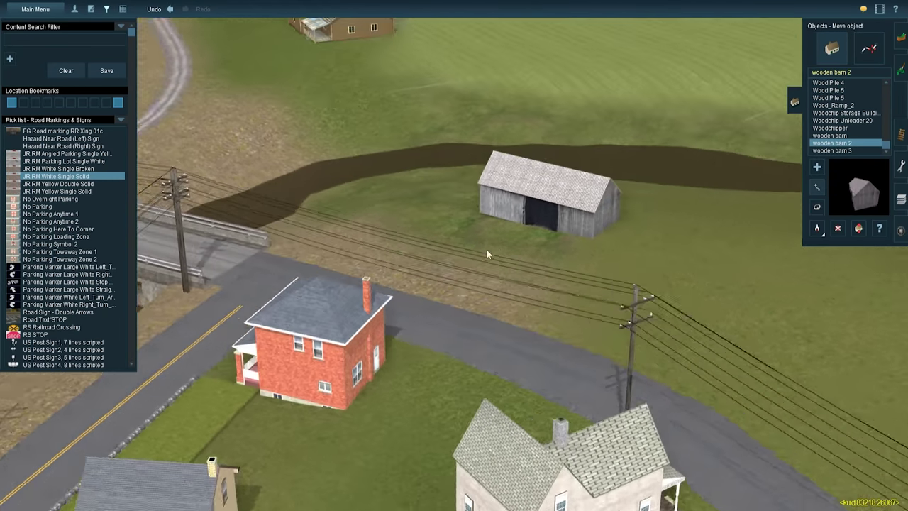
pyautogui.moveTo(487, 253); pyautogui.dragTo(497, 305, button='right')
# Choose an st_rmm tree model near Cooper's Garage and turn the brick house to face the street.
pyautogui.press('F2')
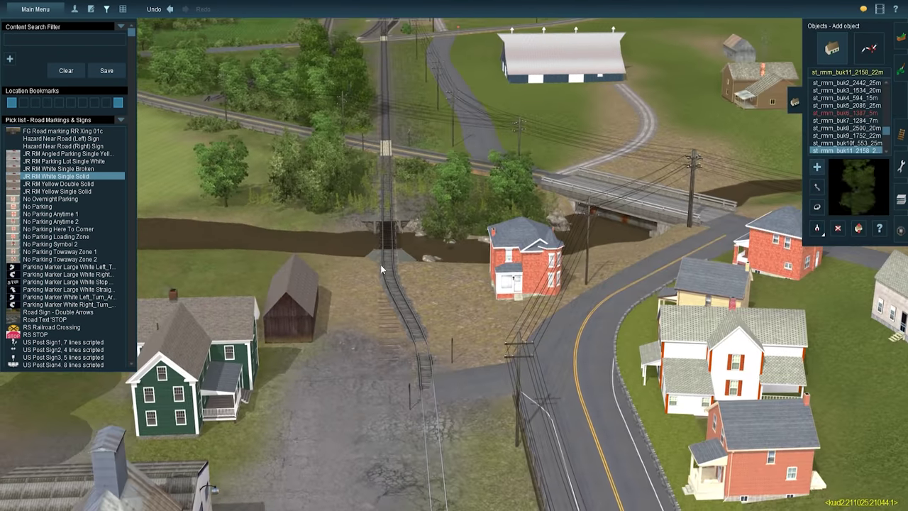
pyautogui.moveTo(378, 268); pyautogui.dragTo(348, 213, button='right')
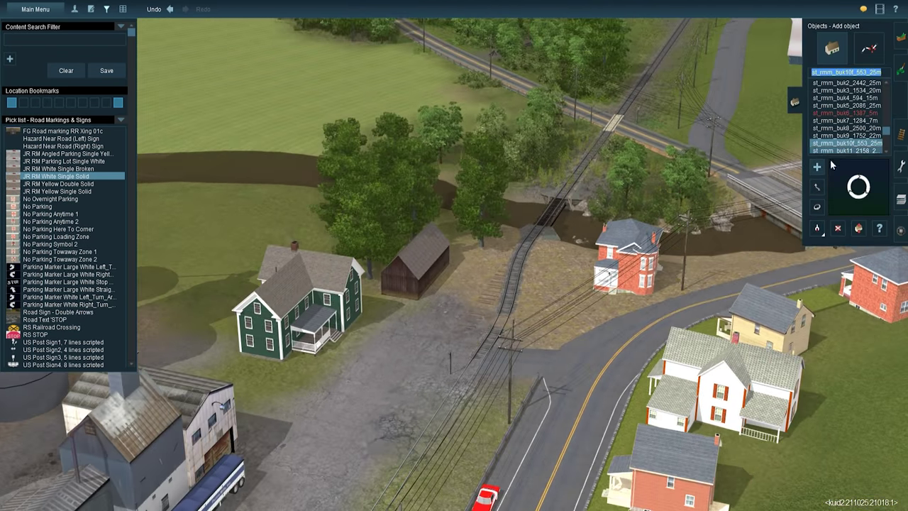
pyautogui.moveTo(832, 165); pyautogui.dragTo(755, 159, button='right')
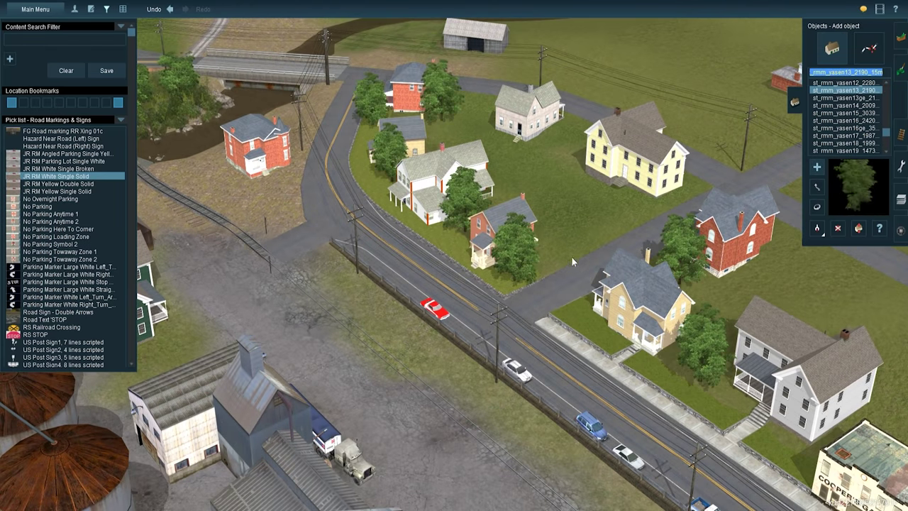
pyautogui.press('Down')
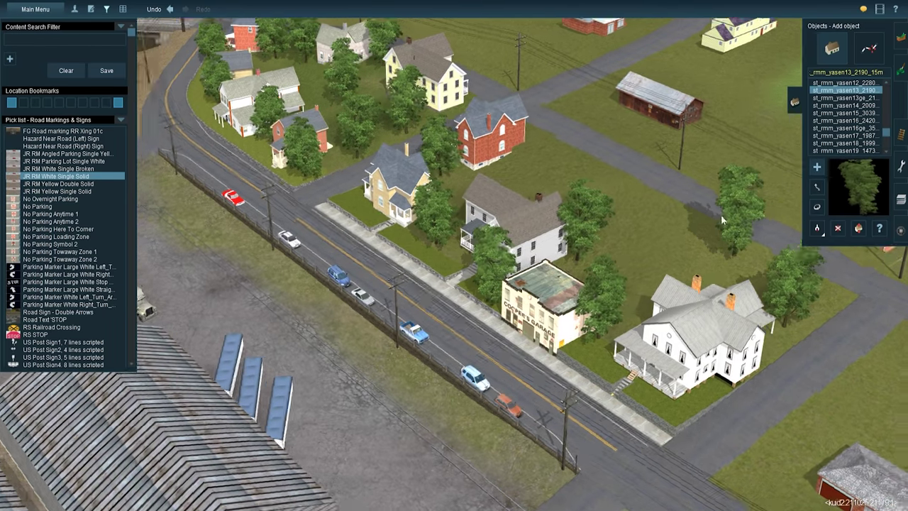
pyautogui.click(844, 105)
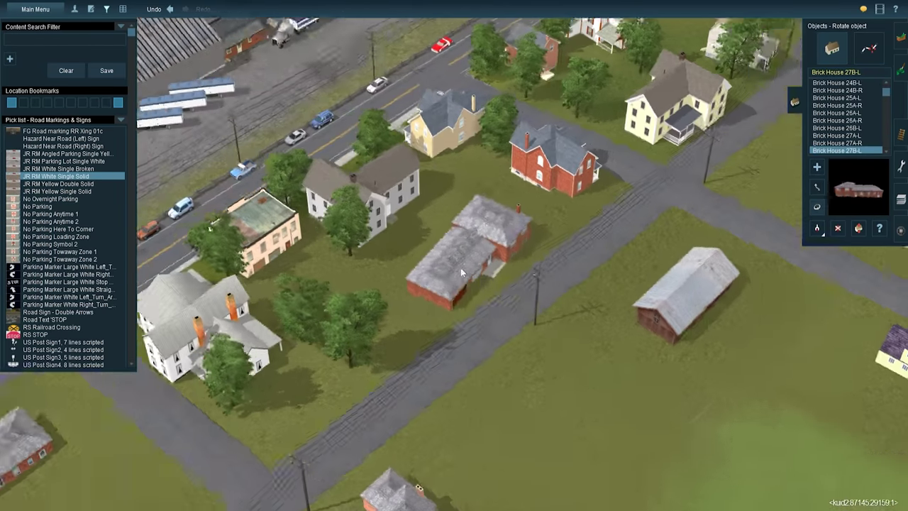
pyautogui.moveTo(460, 267); pyautogui.dragTo(439, 273)
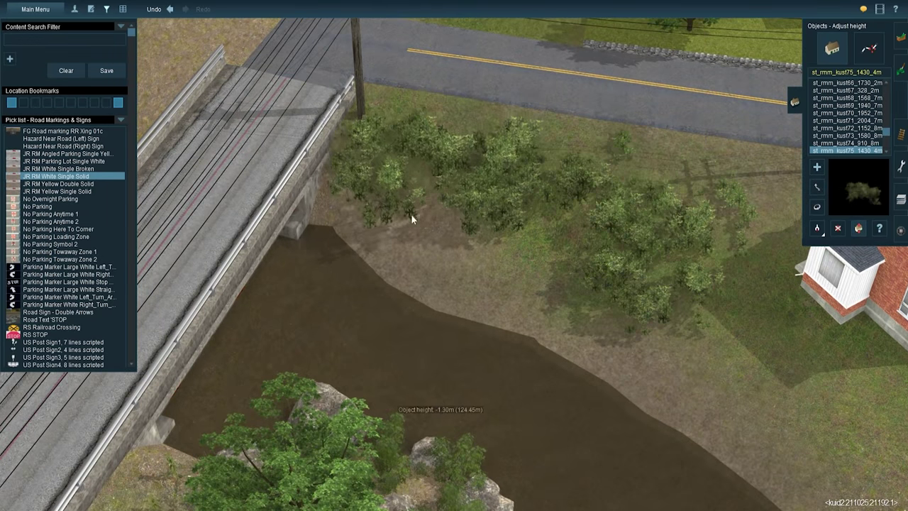
# Plant two trees by the riverbank bushes and turn the red brick house to face the road.
pyautogui.click(818, 206)
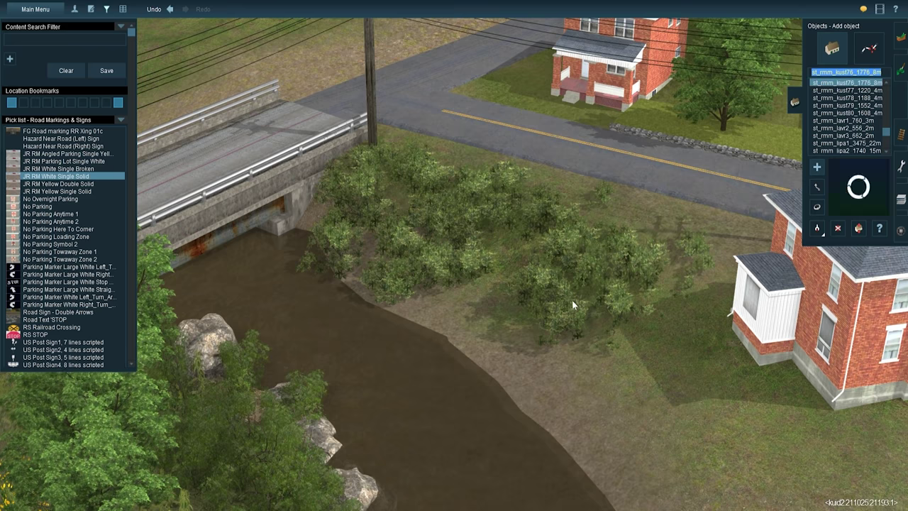
pyautogui.click(571, 303)
pyautogui.click(818, 228)
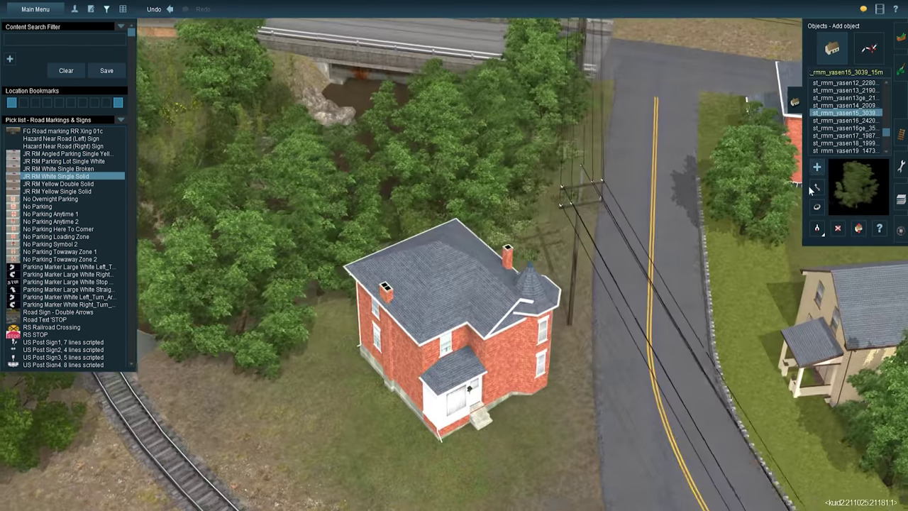
pyautogui.press('r')
pyautogui.moveTo(451, 247); pyautogui.dragTo(504, 262)
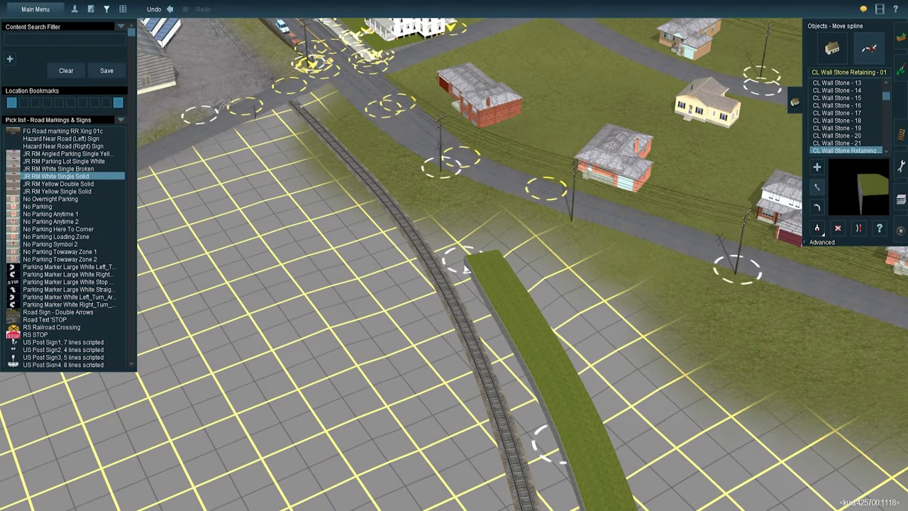
# Set the stone retaining wall's corner vertex height to 127.09 beside the curved track.
pyautogui.moveTo(465, 270); pyautogui.dragTo(443, 145, button='right')
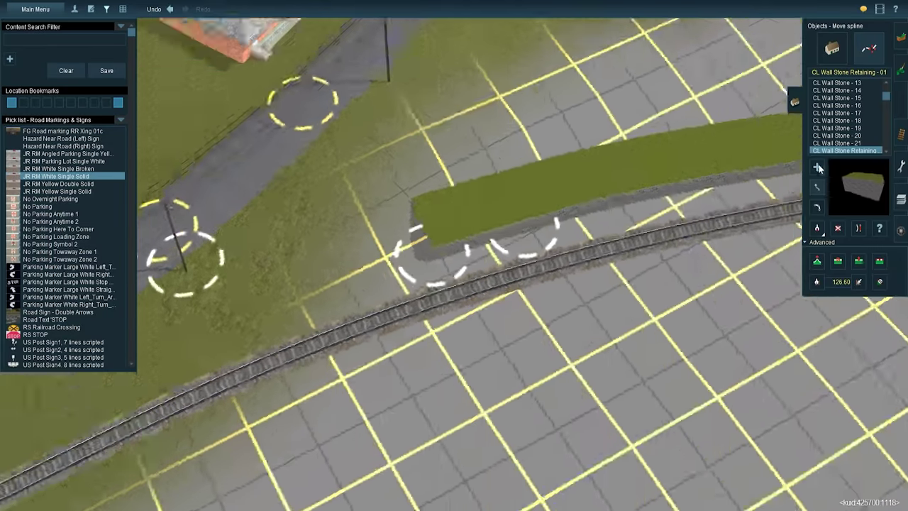
pyautogui.moveTo(397, 212); pyautogui.dragTo(722, 219, button='right')
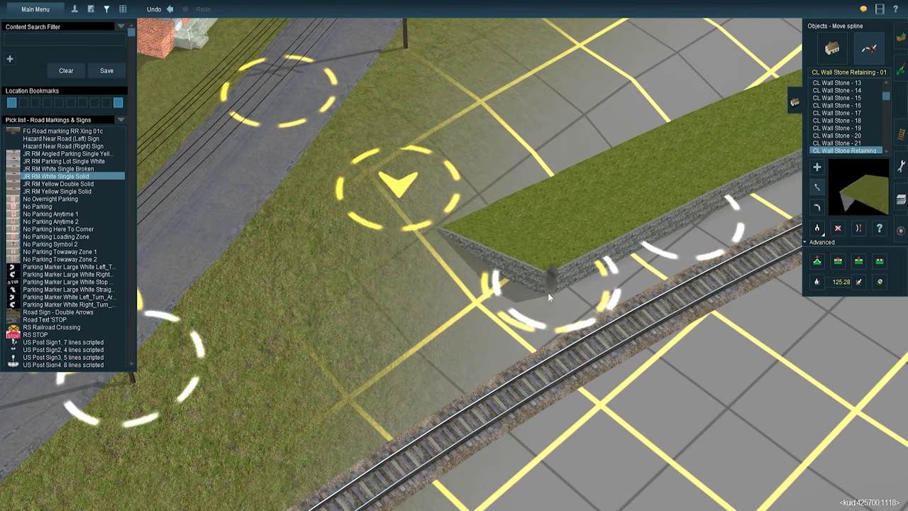
pyautogui.scroll(-5, 552, 292)
pyautogui.moveTo(539, 277); pyautogui.dragTo(426, 244, button='right')
pyautogui.scroll(5, 349, 236)
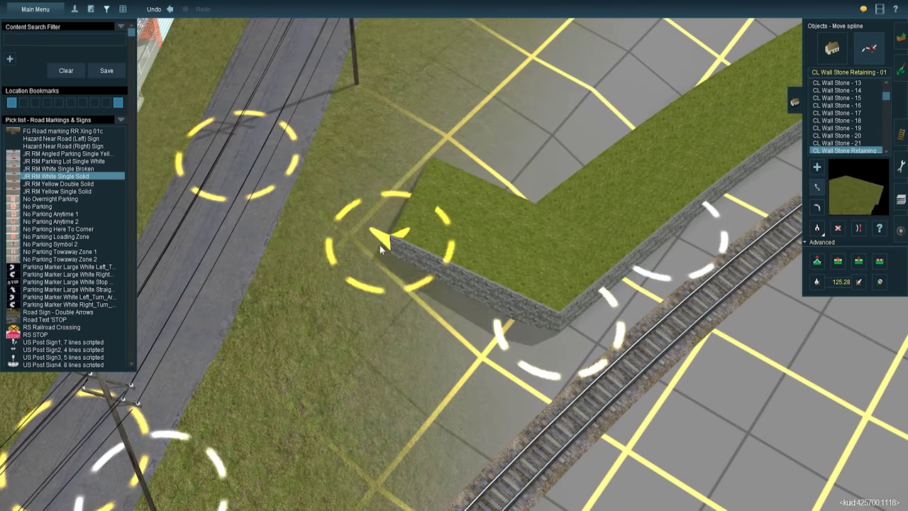
pyautogui.click(817, 282)
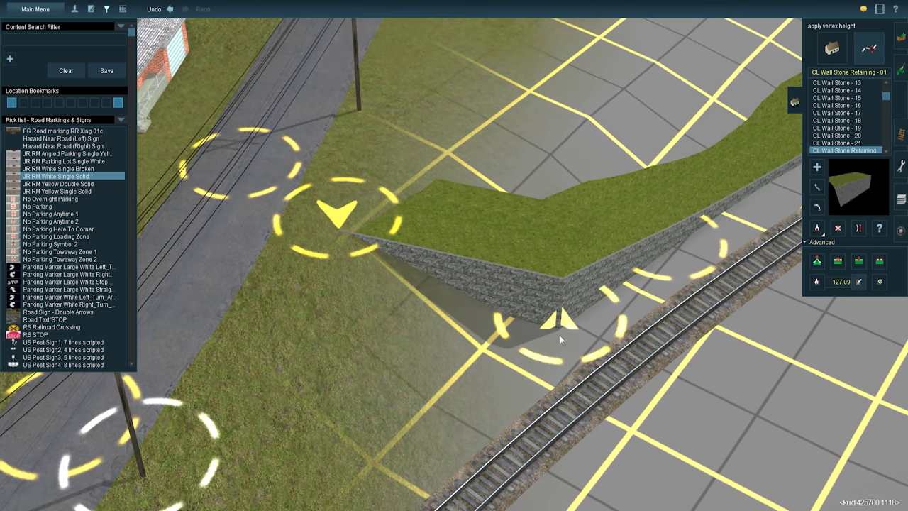
pyautogui.moveTo(540, 227); pyautogui.dragTo(581, 151, button='right')
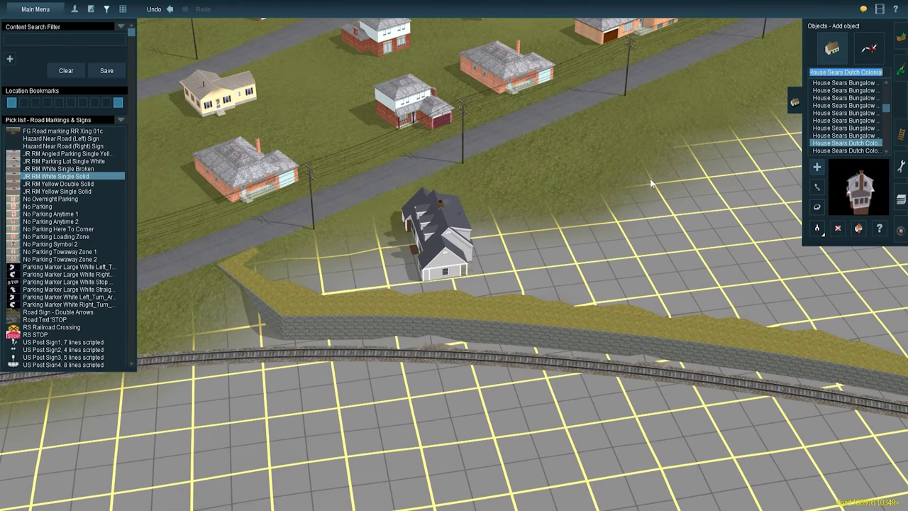
# Place a House Sears Dutch Colonial above the wall and a Brick House 28B-L on a nearby lot.
pyautogui.click(650, 178)
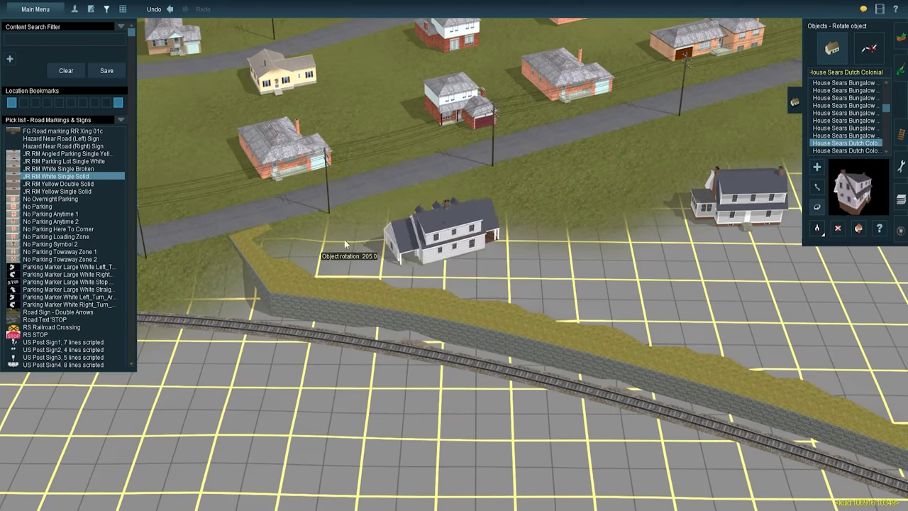
pyautogui.moveTo(344, 239); pyautogui.dragTo(602, 290, button='right')
pyautogui.moveTo(773, 241); pyautogui.dragTo(477, 187, button='right')
pyautogui.scroll(5, 837, 128)
pyautogui.click(838, 150)
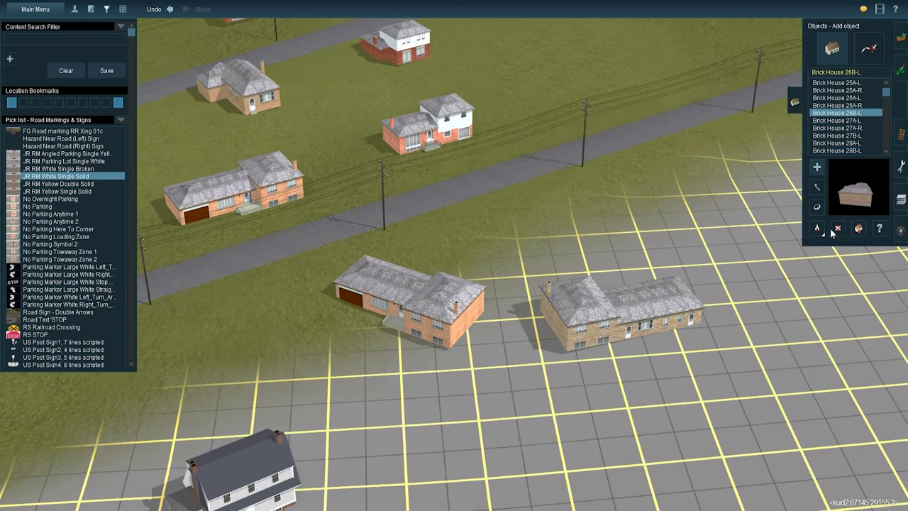
pyautogui.moveTo(387, 329); pyautogui.dragTo(583, 164, button='right')
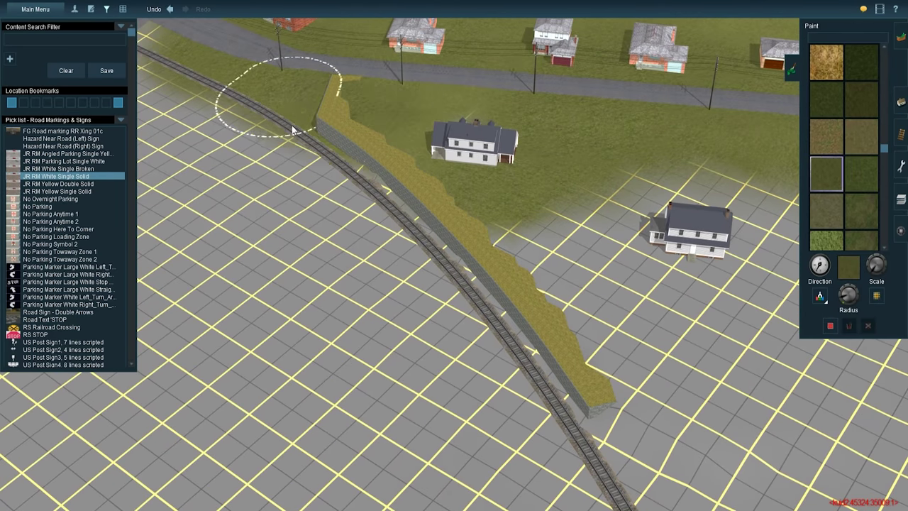
# Plant trees along the retaining wall, copying the tree type from an existing tree.
pyautogui.scroll(-5, 638, 184)
pyautogui.moveTo(663, 263); pyautogui.dragTo(498, 185, button='right')
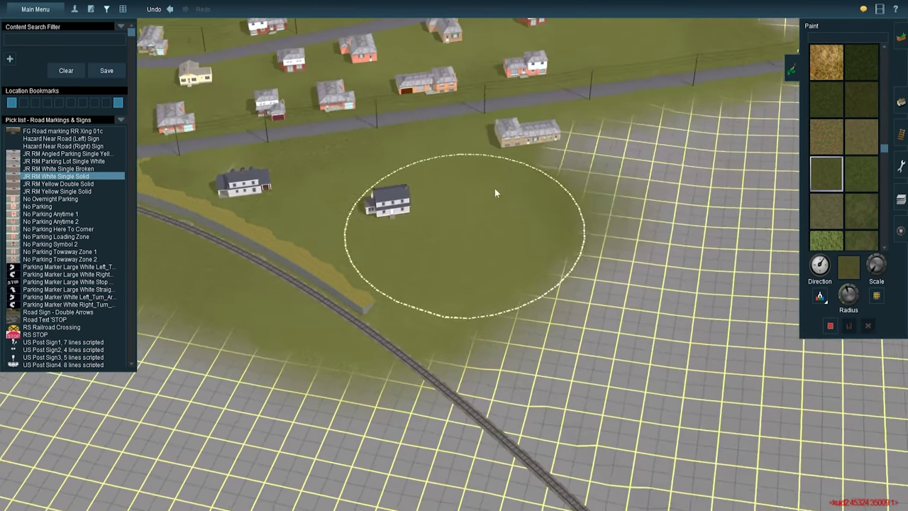
pyautogui.scroll(4, 499, 185)
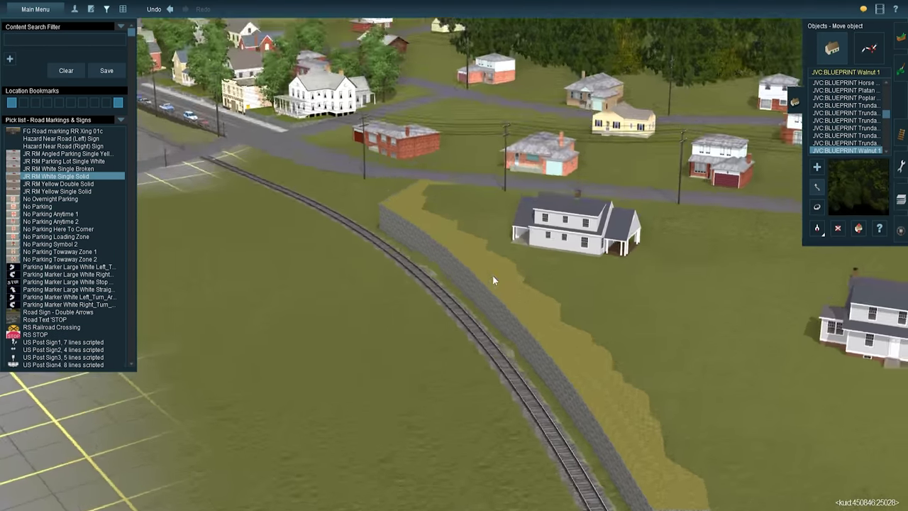
pyautogui.click(844, 121)
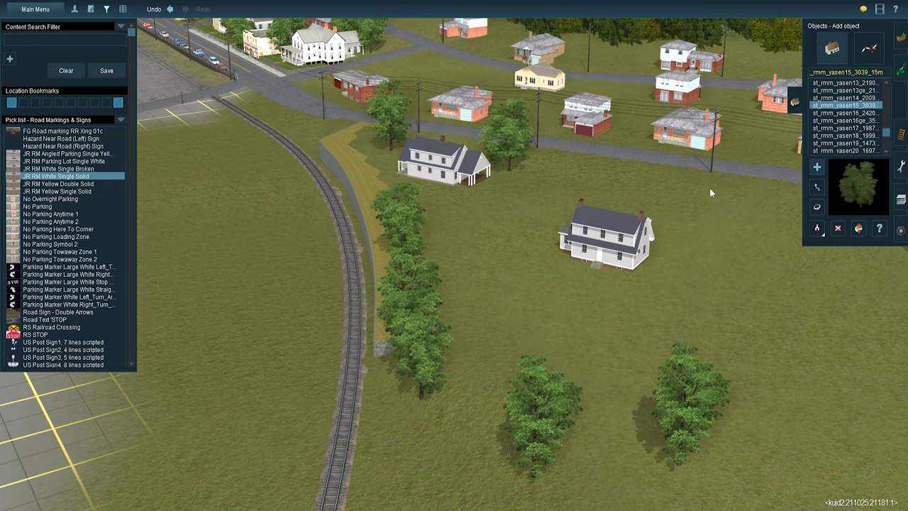
pyautogui.press('Down')
pyautogui.keyDown('ctrl'); pyautogui.click(771, 284); pyautogui.keyUp('ctrl')
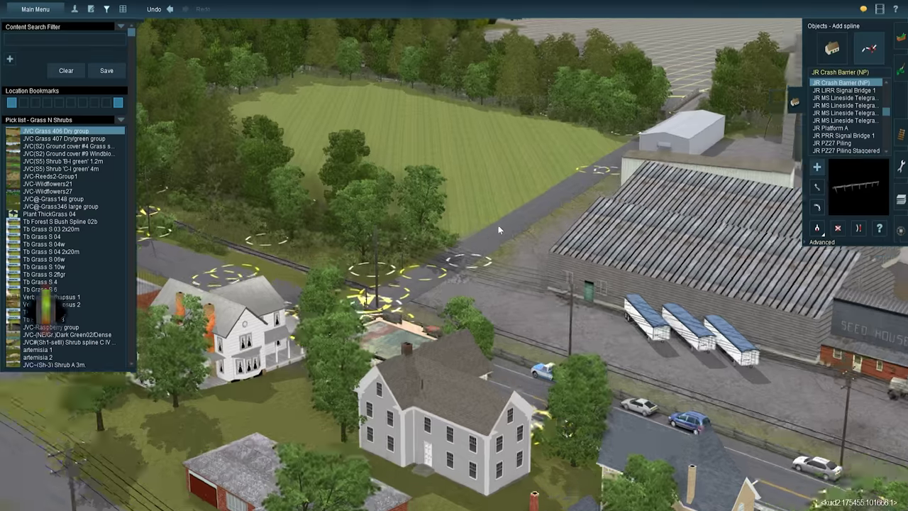
pyautogui.scroll(6, 498, 224)
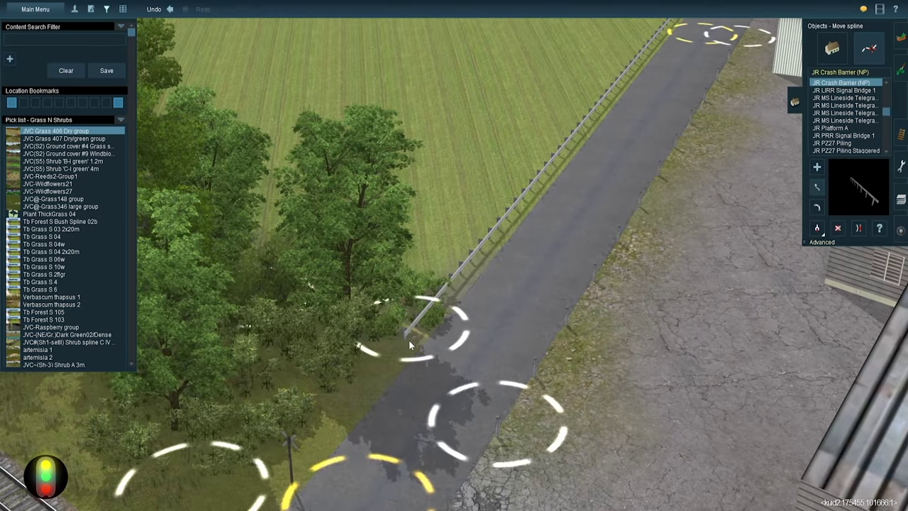
# Paint a grass texture along the track and roadside edges across town.
pyautogui.click(858, 229)
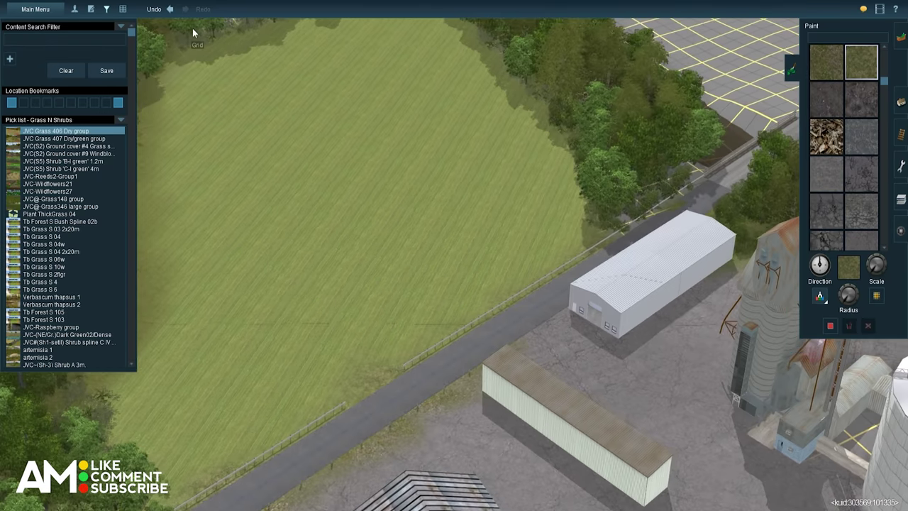
pyautogui.scroll(-3, 822, 148)
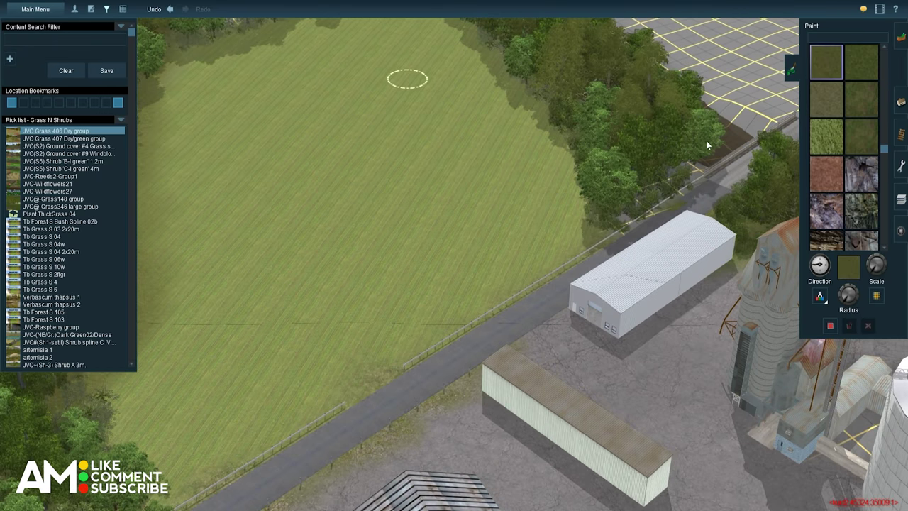
pyautogui.click(861, 134)
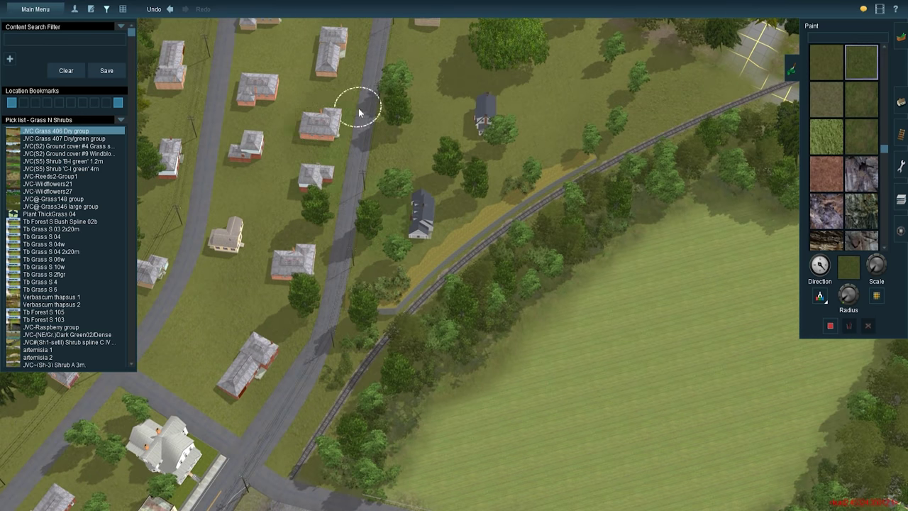
pyautogui.press('Up')
pyautogui.press('Left')
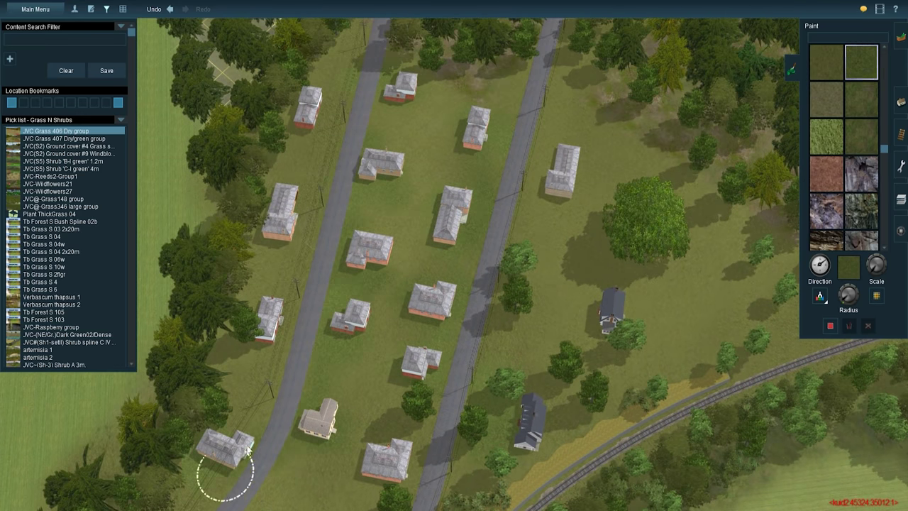
pyautogui.press('Down')
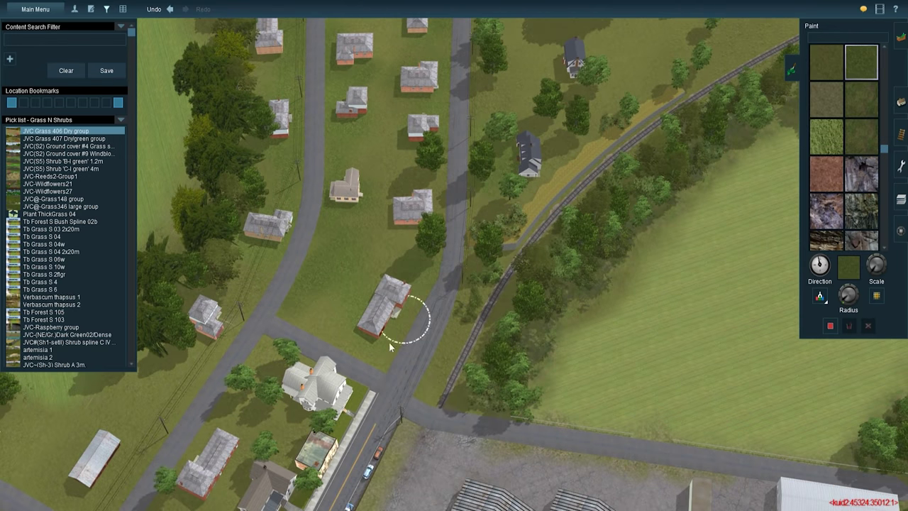
pyautogui.press('Right')
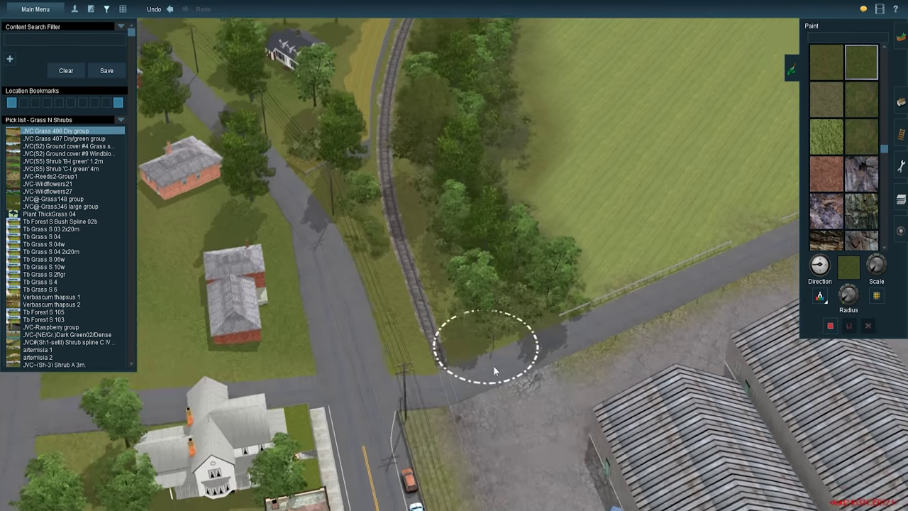
pyautogui.scroll(5, 858, 146)
# Paint a grey ground texture along the curving track toward the warehouses.
pyautogui.click(859, 146)
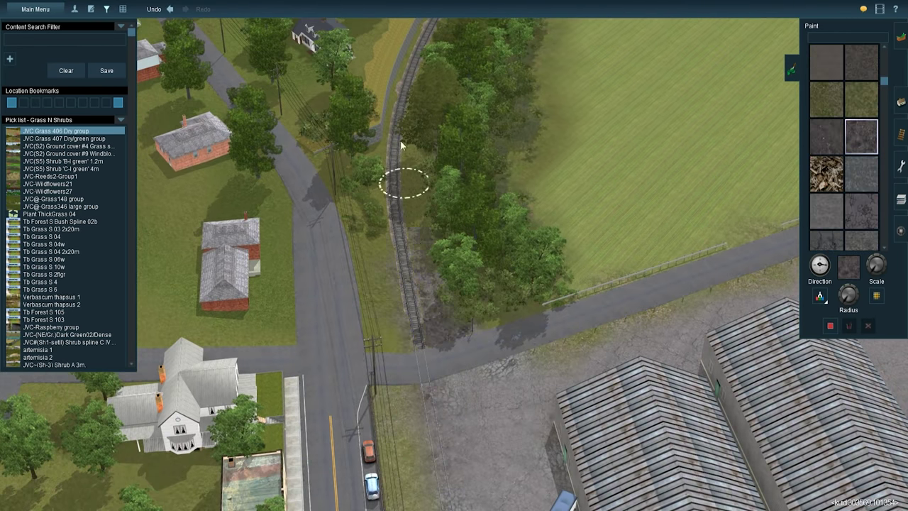
pyautogui.press('Up')
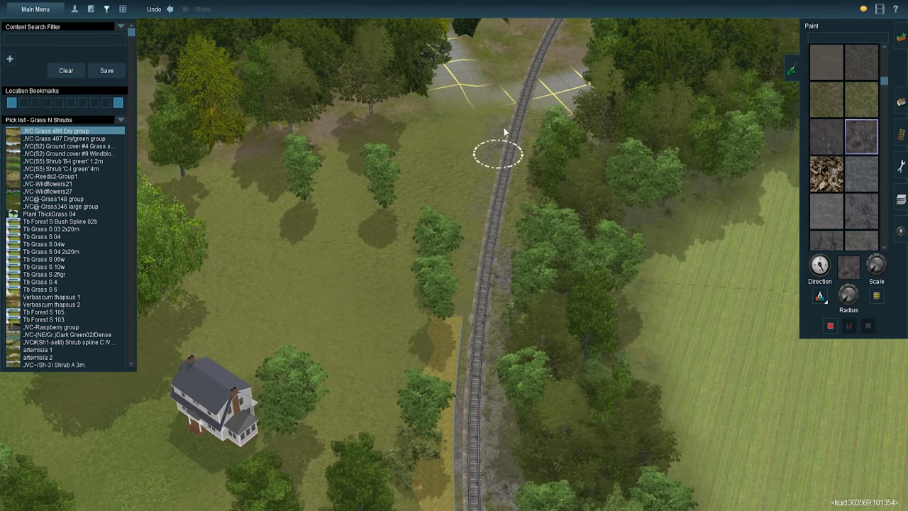
pyautogui.press('Down')
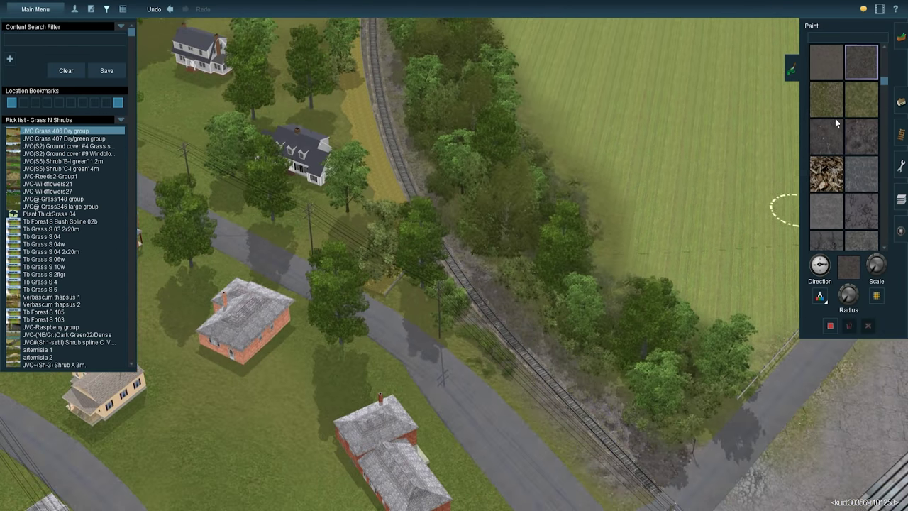
pyautogui.press('Up')
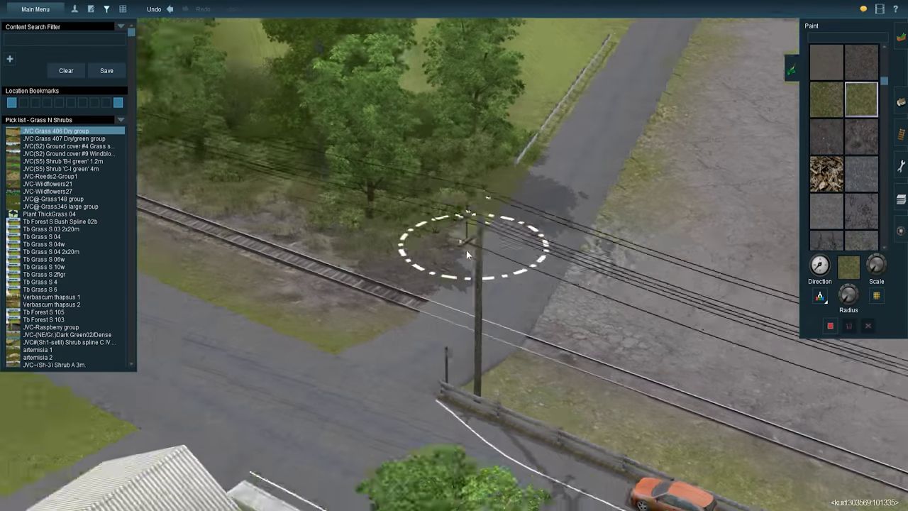
pyautogui.press('F3')
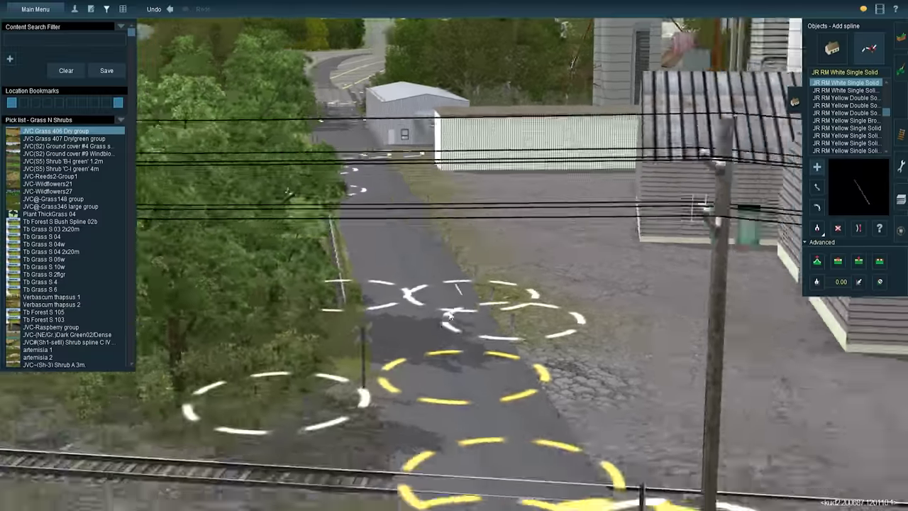
# Lay a JR RM White Single Solid edge line and JR RM Yellow Double Solid centre line.
pyautogui.press('h')
pyautogui.press('m')
pyautogui.moveTo(439, 395); pyautogui.dragTo(471, 400, button='right')
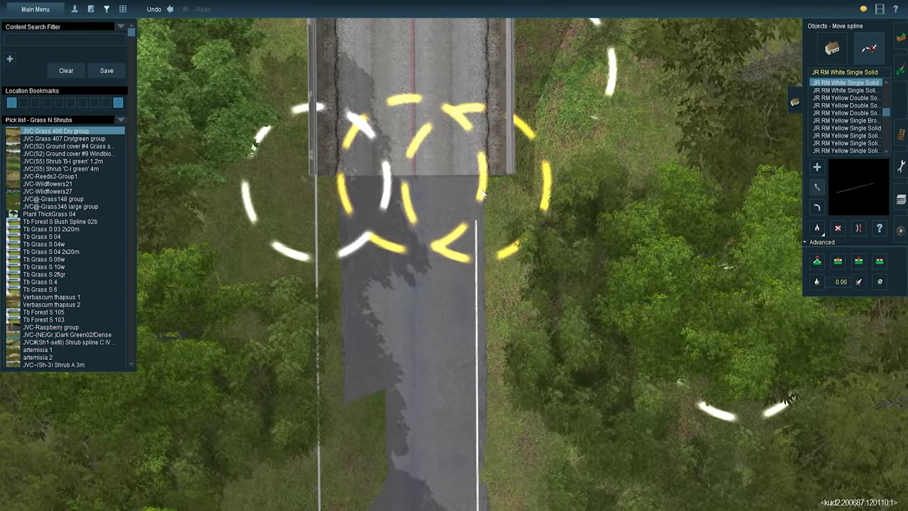
pyautogui.press('a')
pyautogui.click(419, 340)
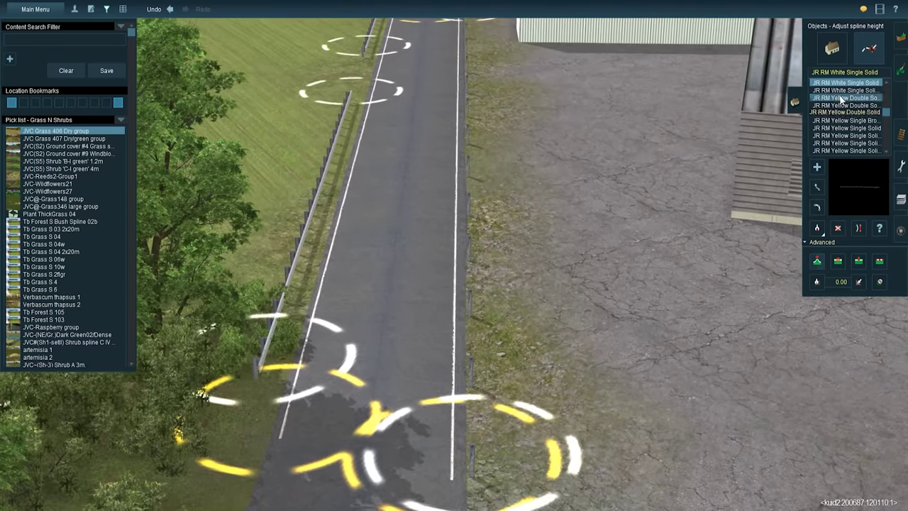
pyautogui.click(454, 209)
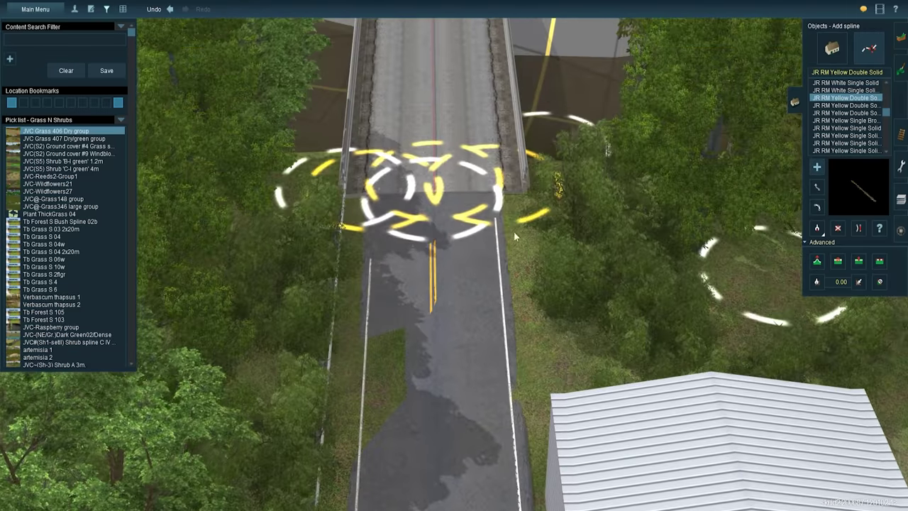
# Insert extra points on the centre line and adjust its height to sit flat on the asphalt.
pyautogui.press('h')
pyautogui.press('i')
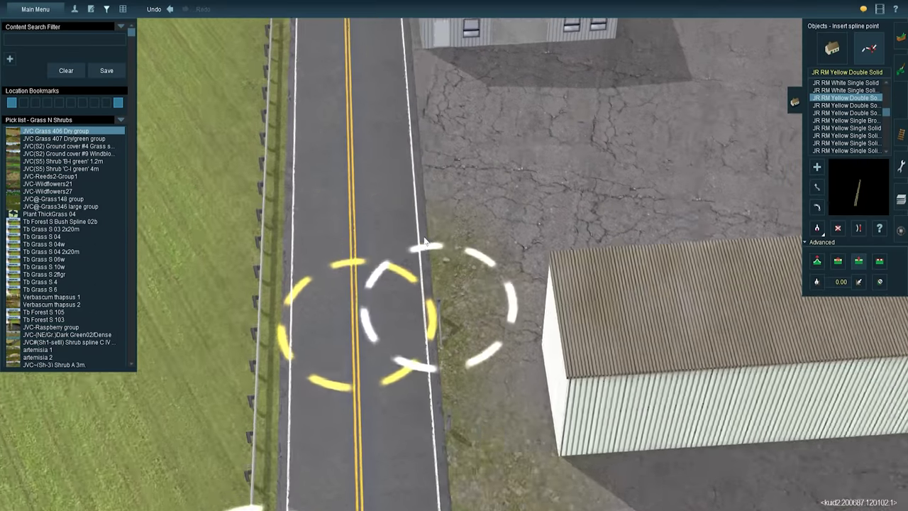
pyautogui.click(420, 242)
pyautogui.click(408, 78)
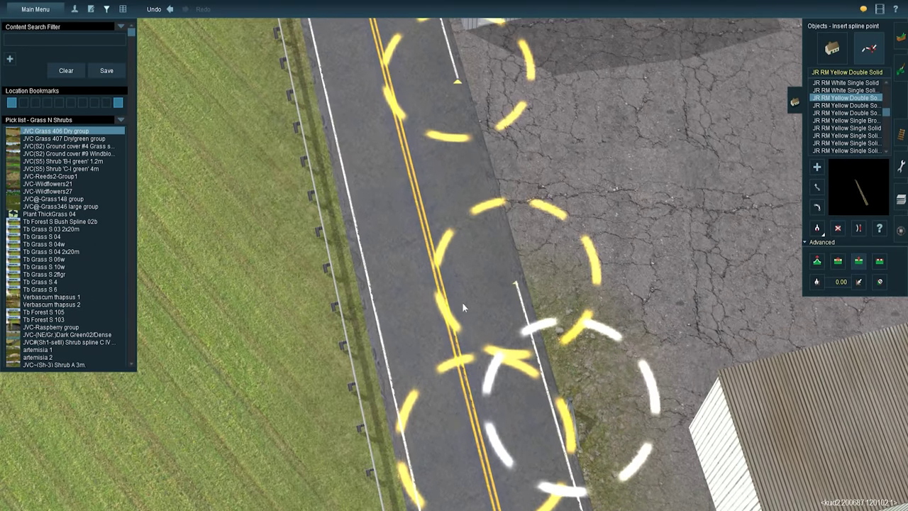
pyautogui.press('a')
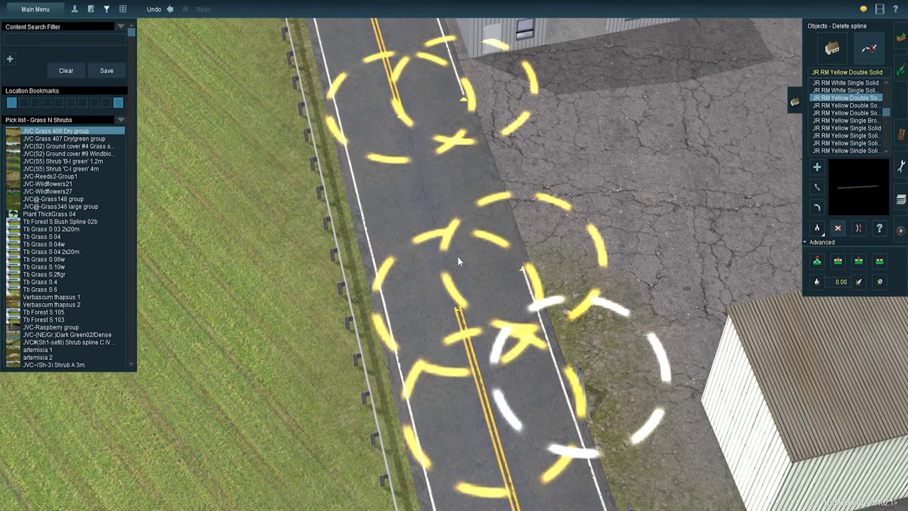
pyautogui.moveTo(641, 194); pyautogui.dragTo(437, 257, button='right')
pyautogui.scroll(5, 437, 257)
pyautogui.press('h')
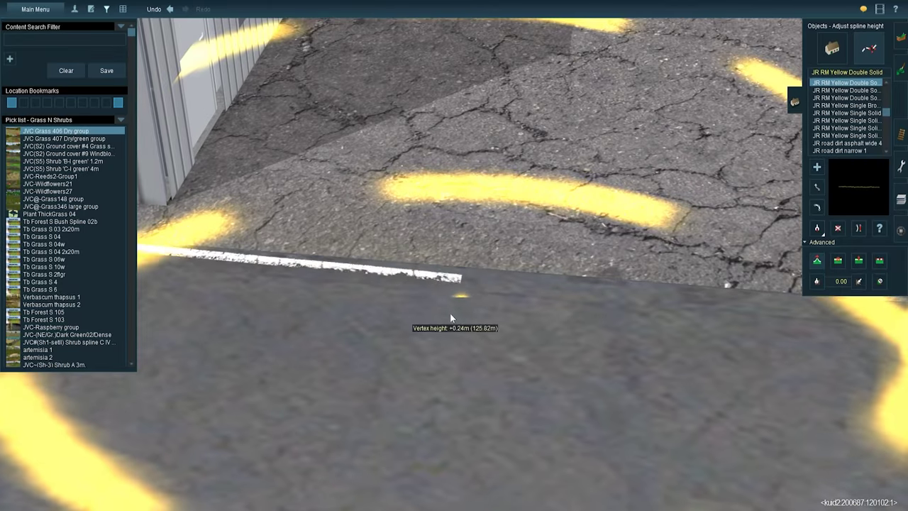
pyautogui.scroll(-5, 452, 323)
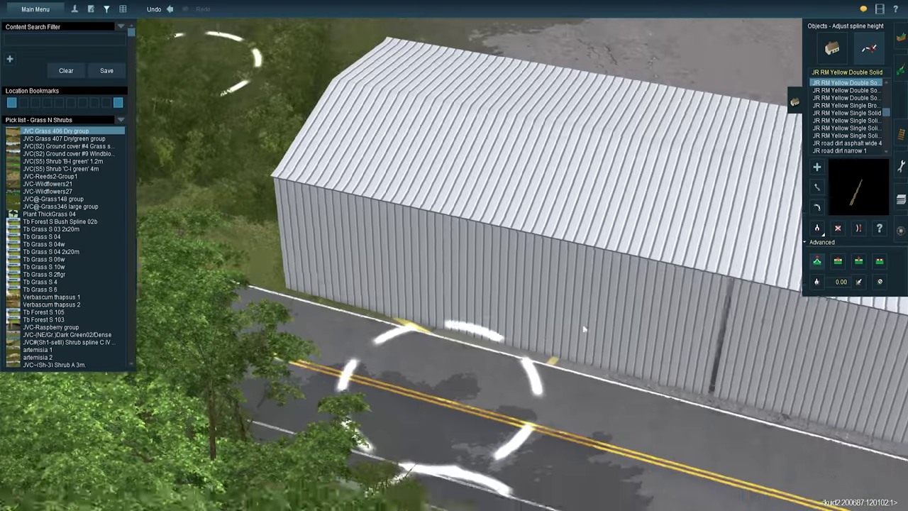
pyautogui.press('i')
pyautogui.scroll(5, 429, 294)
pyautogui.press('h')
pyautogui.scroll(-5, 464, 241)
pyautogui.moveTo(464, 241); pyautogui.dragTo(822, 59, button='right')
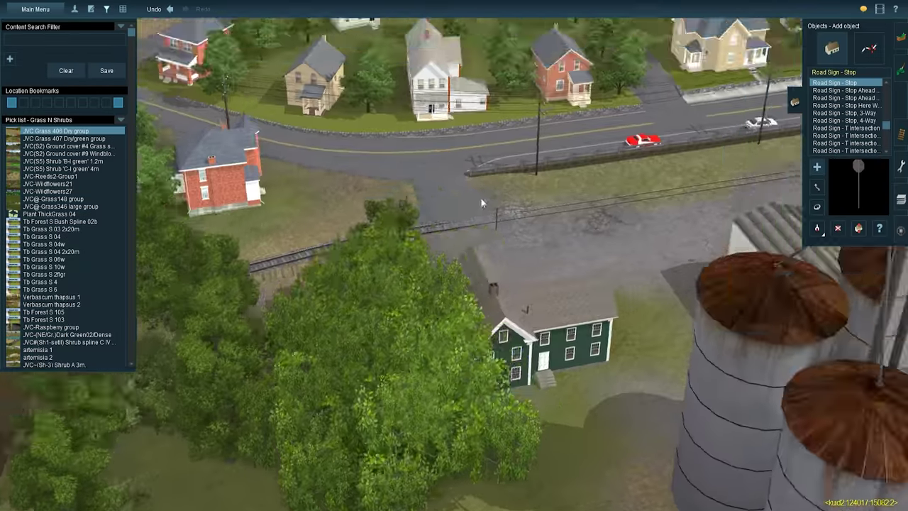
# Rotate the Road Sign - Stop signs at the junctions to face the road, one to 192.0.
pyautogui.scroll(5, 481, 198)
pyautogui.moveTo(470, 292); pyautogui.dragTo(379, 266)
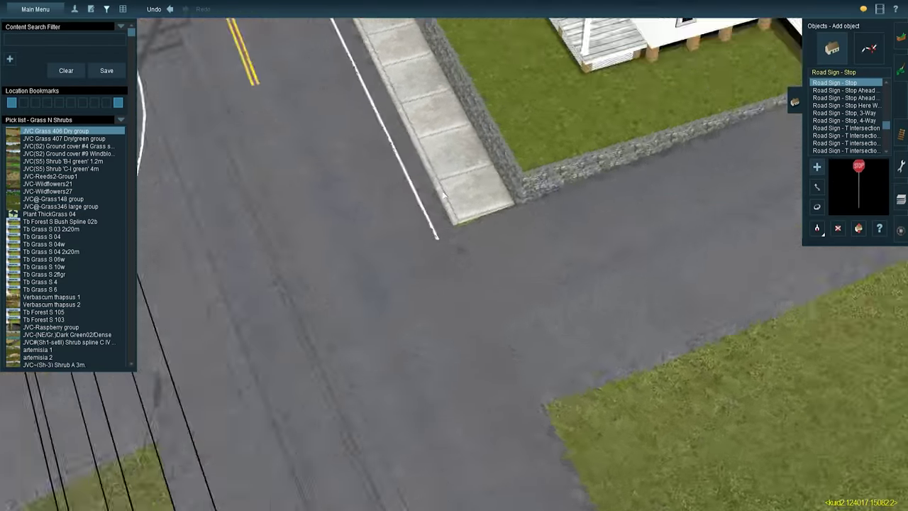
pyautogui.moveTo(383, 270); pyautogui.dragTo(445, 239, button='right')
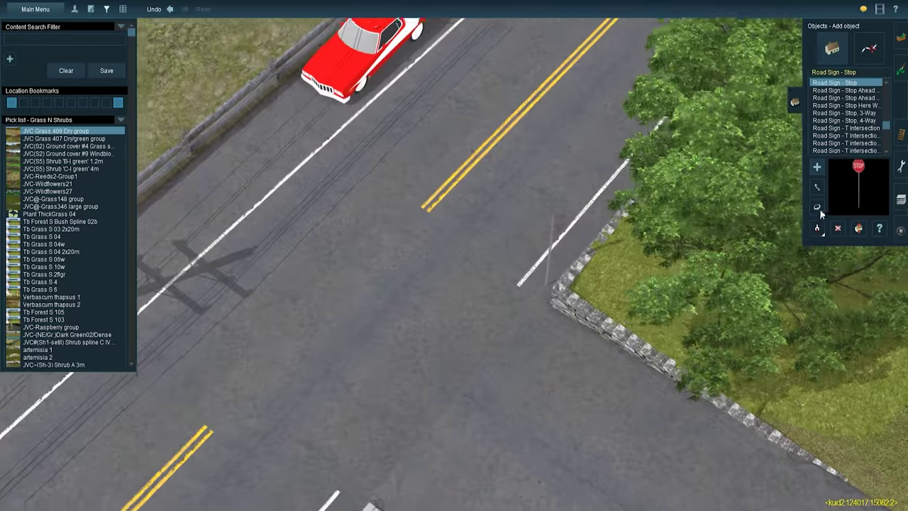
pyautogui.moveTo(539, 270); pyautogui.dragTo(330, 259)
pyautogui.scroll(-5, 329, 253)
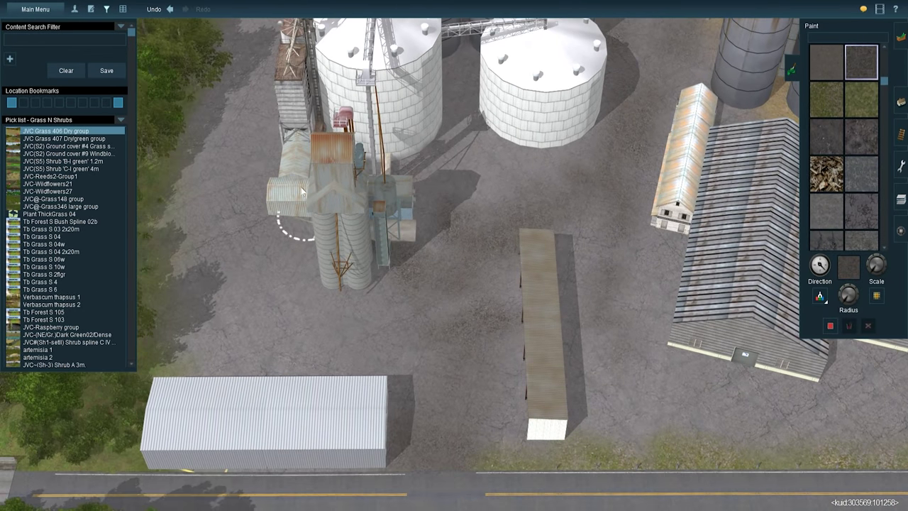
# Paint darker gravel and grass textures around the grain silos.
pyautogui.keyDown('ctrl'); pyautogui.click(304, 205); pyautogui.keyUp('ctrl')
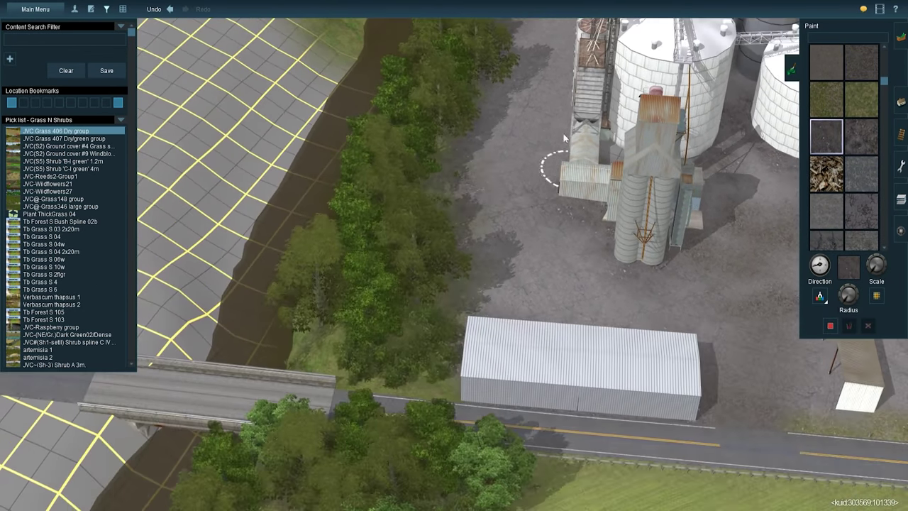
pyautogui.press('Up')
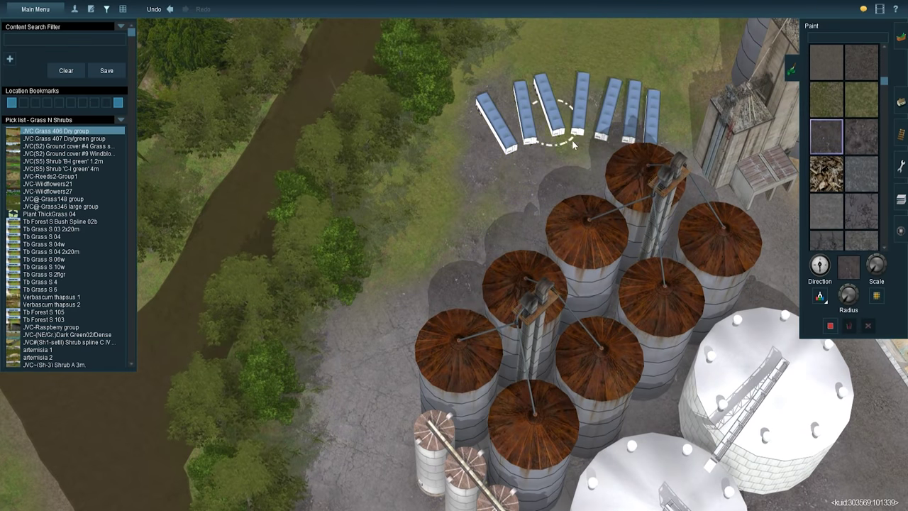
pyautogui.keyDown('ctrl'); pyautogui.click(482, 144); pyautogui.keyUp('ctrl')
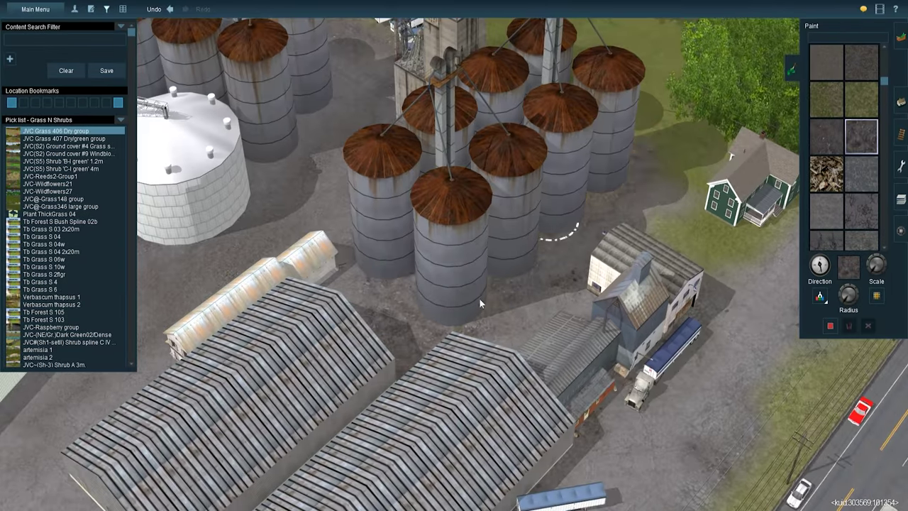
pyautogui.press('Left')
pyautogui.scroll(-5, 468, 262)
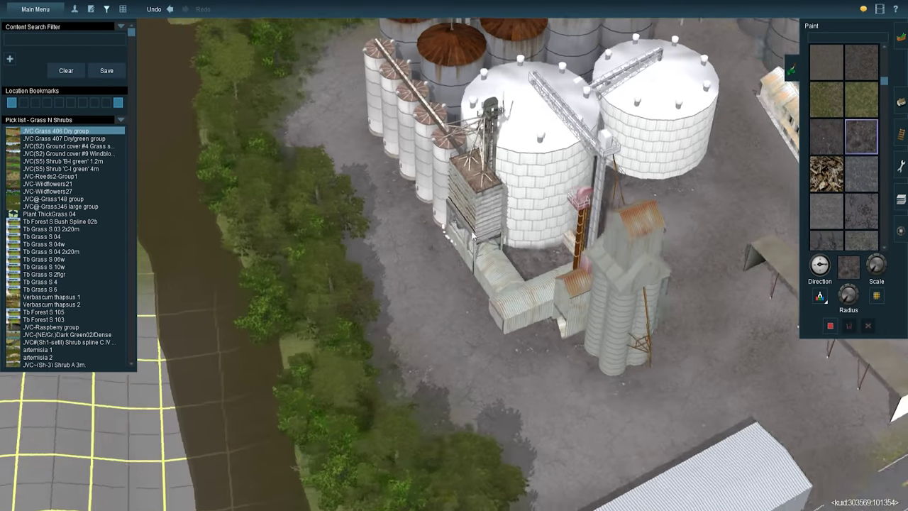
pyautogui.scroll(-3, 831, 208)
# Cover the yard around the silos and warehouses with City Street Texture 07.
pyautogui.click(831, 208)
pyautogui.scroll(5, 496, 372)
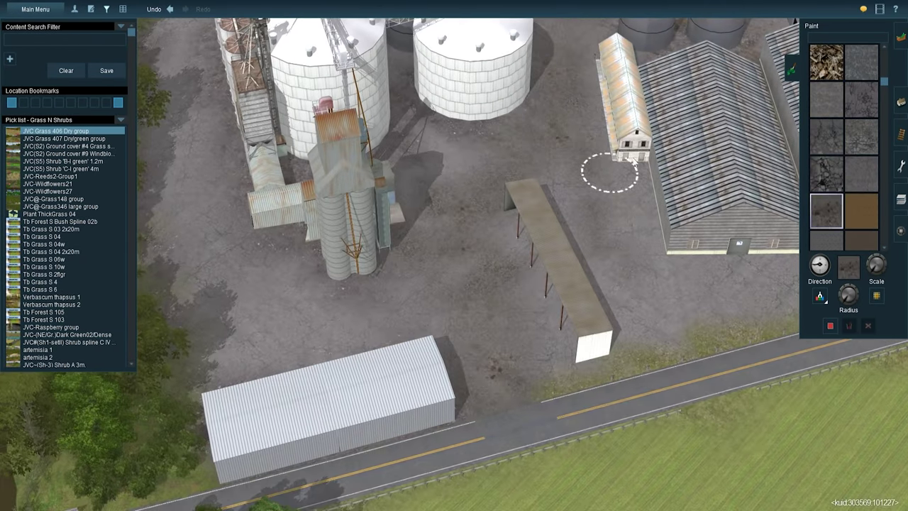
pyautogui.press('Up')
pyautogui.press('Down')
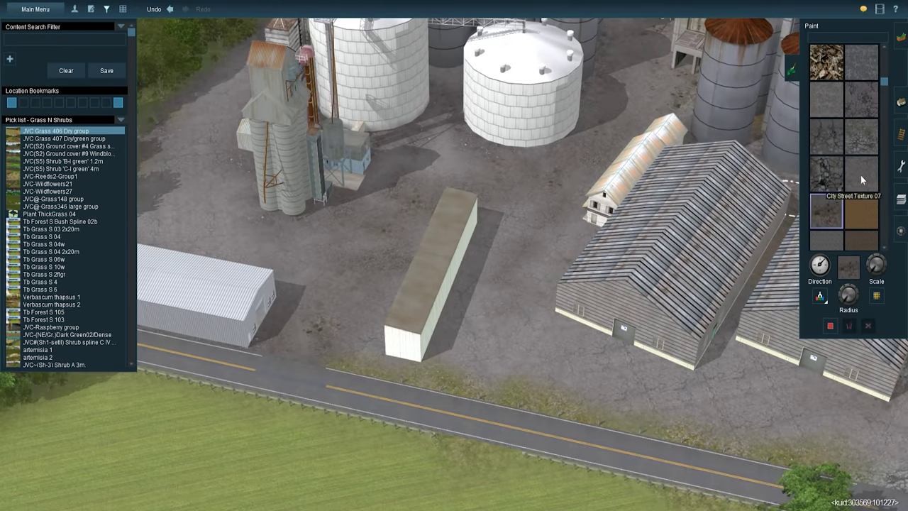
pyautogui.click(862, 136)
pyautogui.scroll(-3, 551, 368)
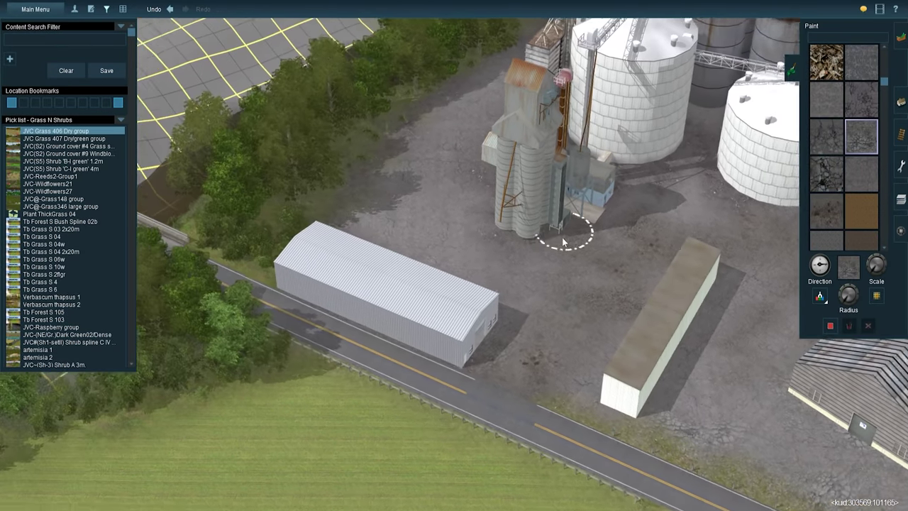
pyautogui.moveTo(603, 233); pyautogui.dragTo(347, 282, button='right')
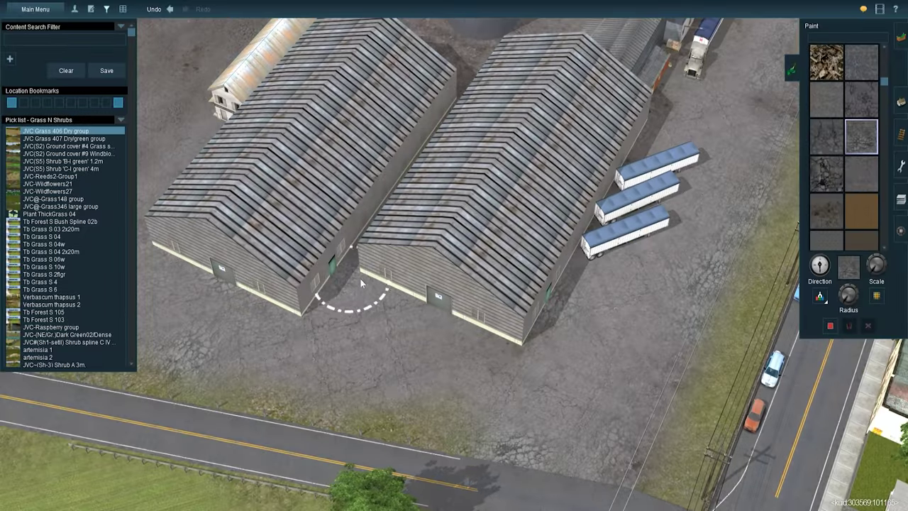
pyautogui.press('Up')
pyautogui.moveTo(477, 201)
pyautogui.mouseDown(button='right')
pyautogui.moveTo(425, 169)
pyautogui.moveTo(459, 337)
pyautogui.mouseUp(button='right')
pyautogui.scroll(-5, 459, 337)
pyautogui.click(900, 104)
pyautogui.moveTo(539, 298); pyautogui.dragTo(462, 266, button='right')
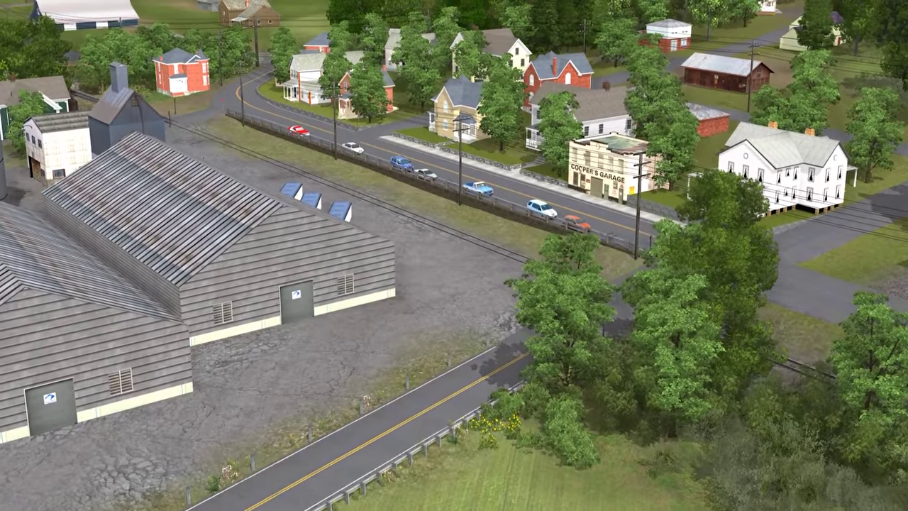